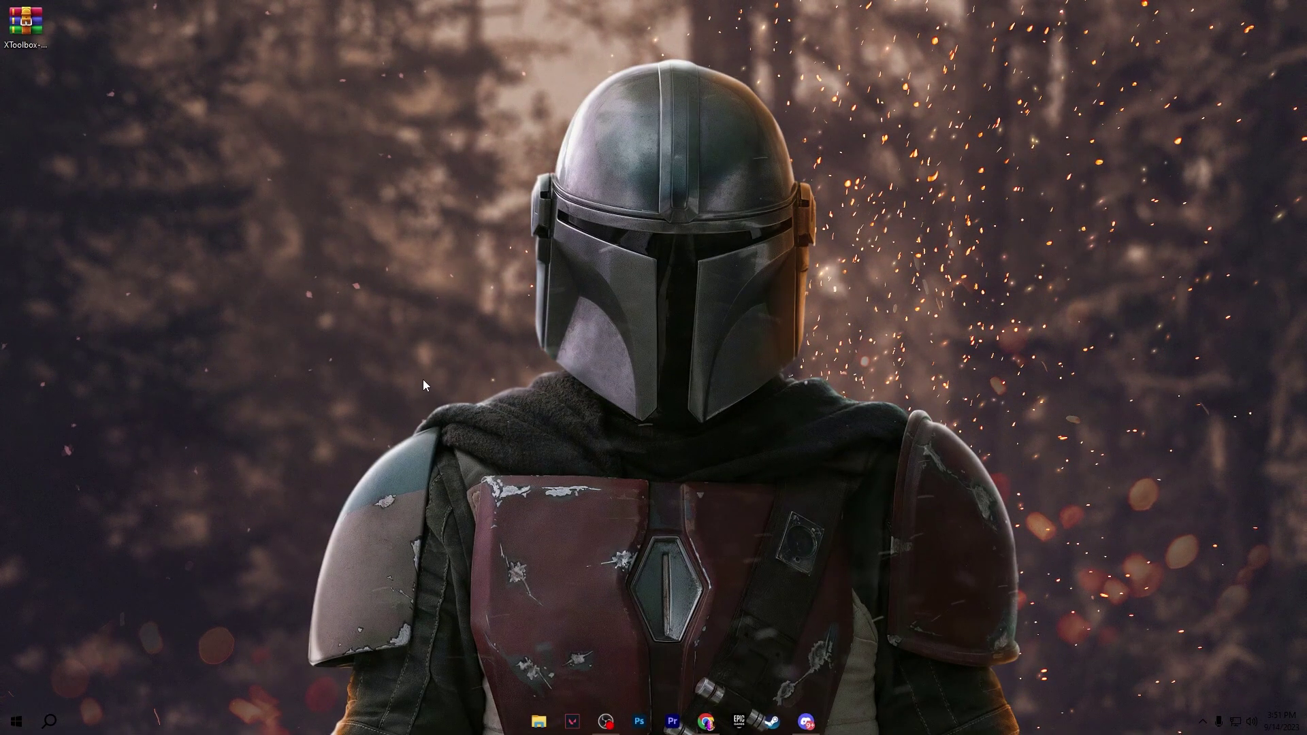
Step: Run 'prefetch' from the Run dialog and grant permission to open C:\Windows\Prefetch in File Explorer
{"action": "key", "text": "super+r"}
{"action": "type", "text": "pre"}
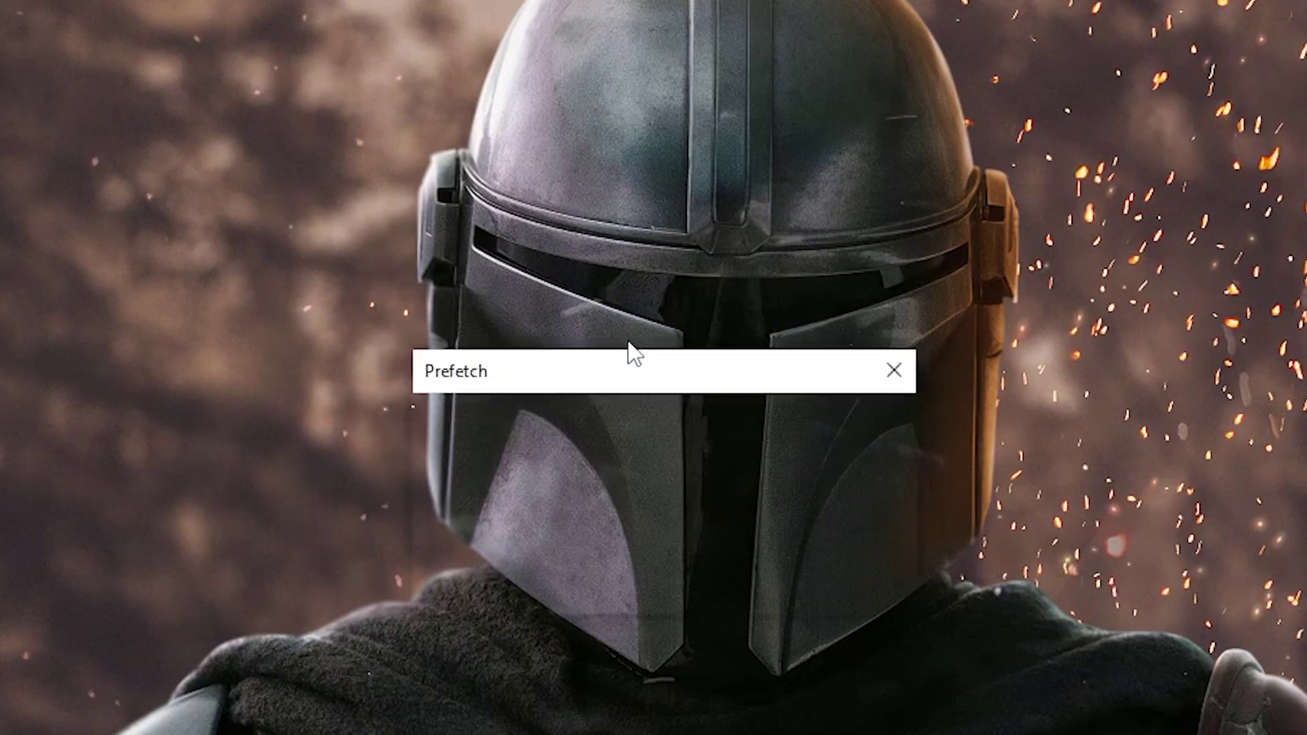
{"action": "key", "text": "Return"}
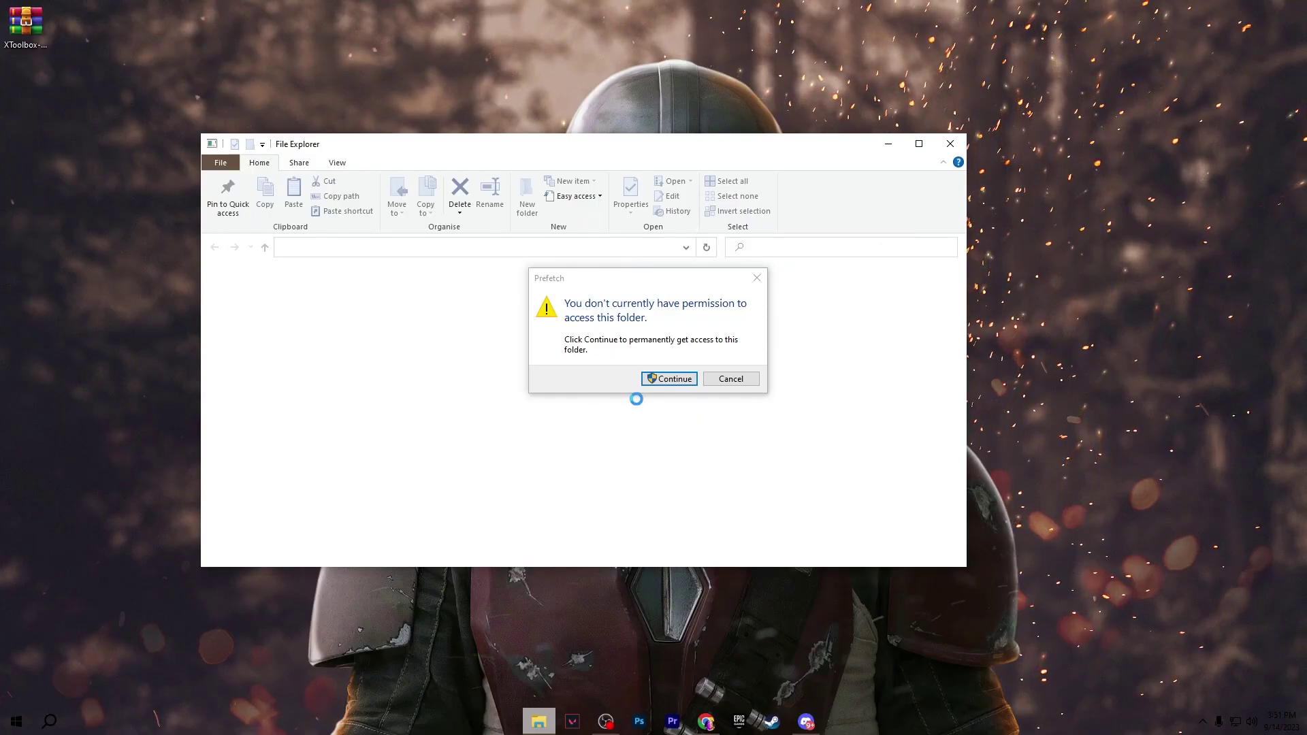
{"action": "left_click", "coordinate": [657, 380]}
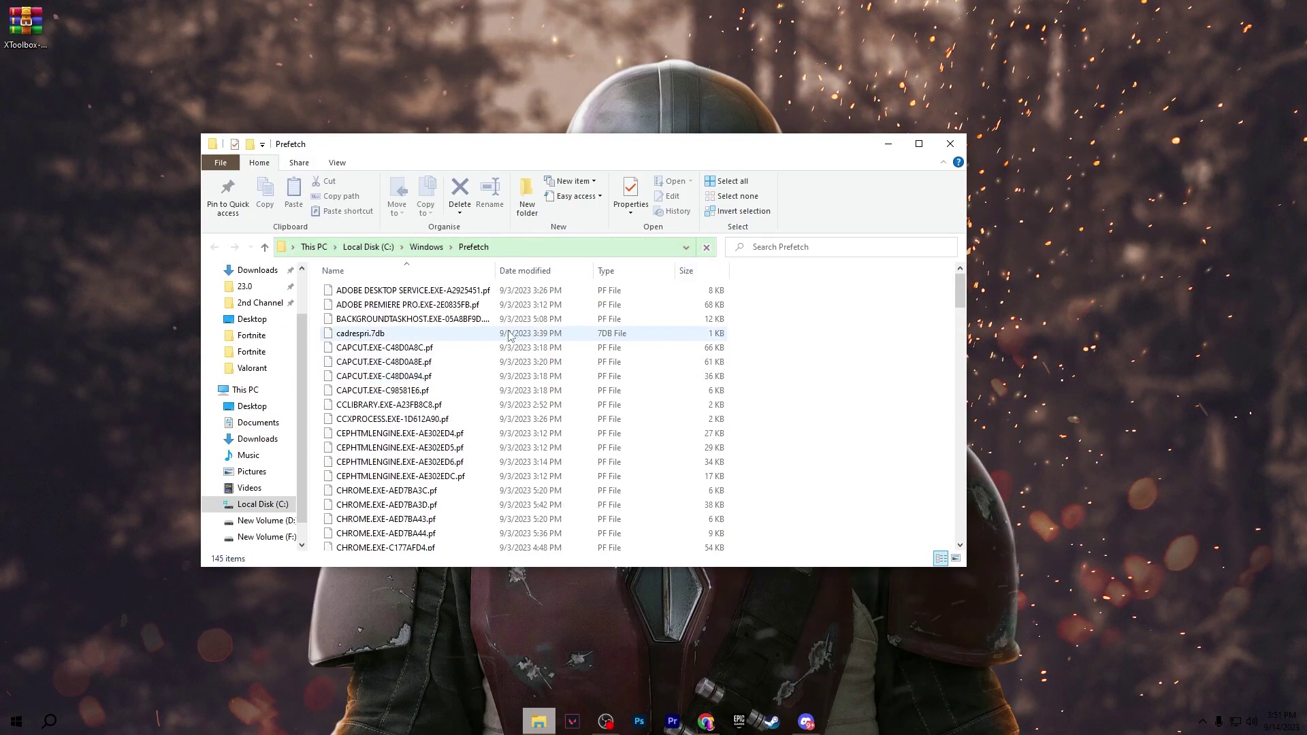
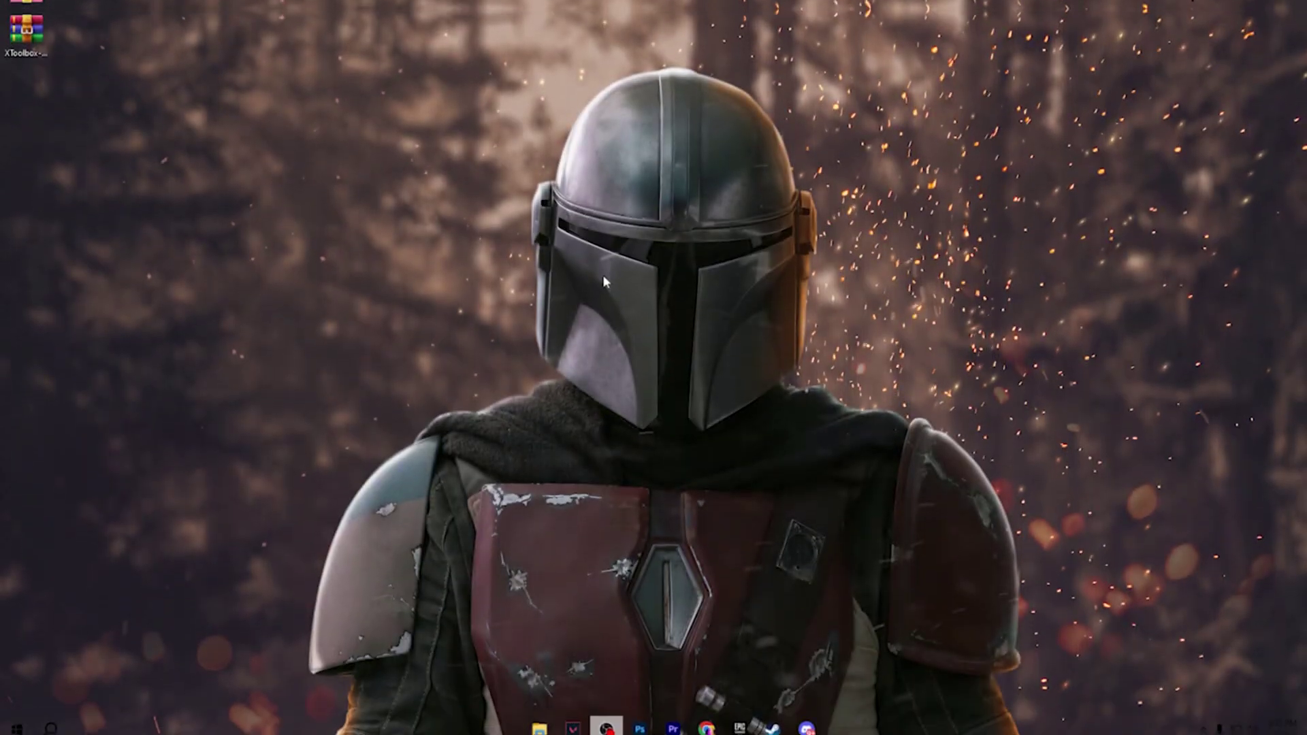
Step: Move the XToolbox-main.zip archive to the desktop centre and open it in WinRAR
{"action": "left_click_drag", "start_coordinate": [64, 96], "coordinate": [419, 249]}
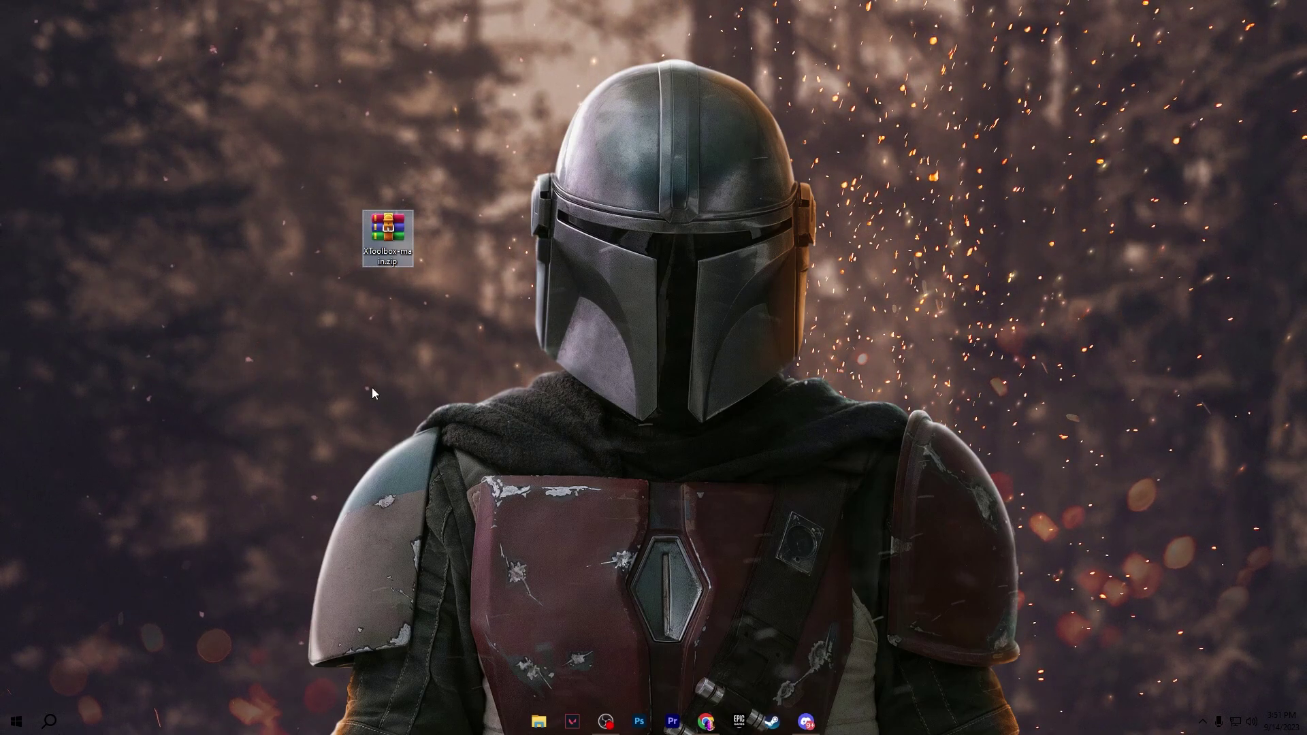
{"action": "left_click", "coordinate": [706, 721]}
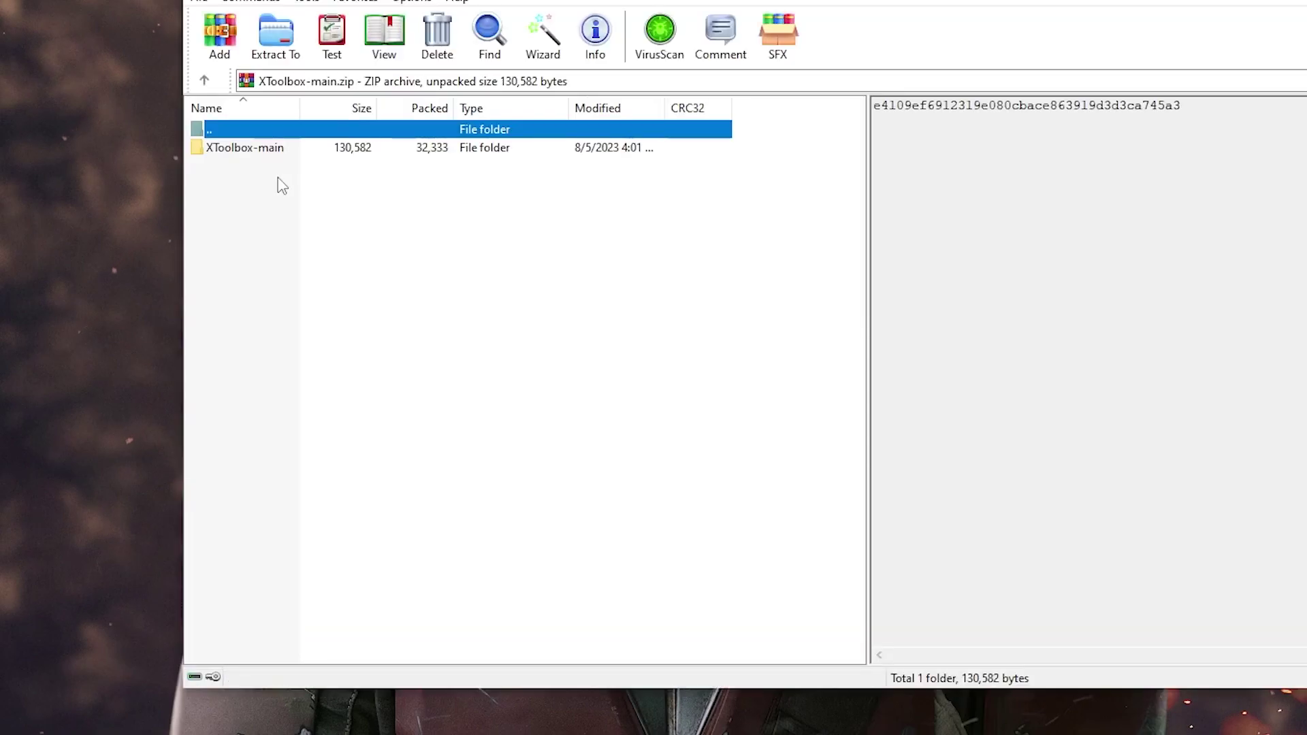
Step: Extract the XToolbox-main folder onto the desktop and close WinRAR
{"action": "left_click_drag", "start_coordinate": [265, 148], "coordinate": [136, 154]}
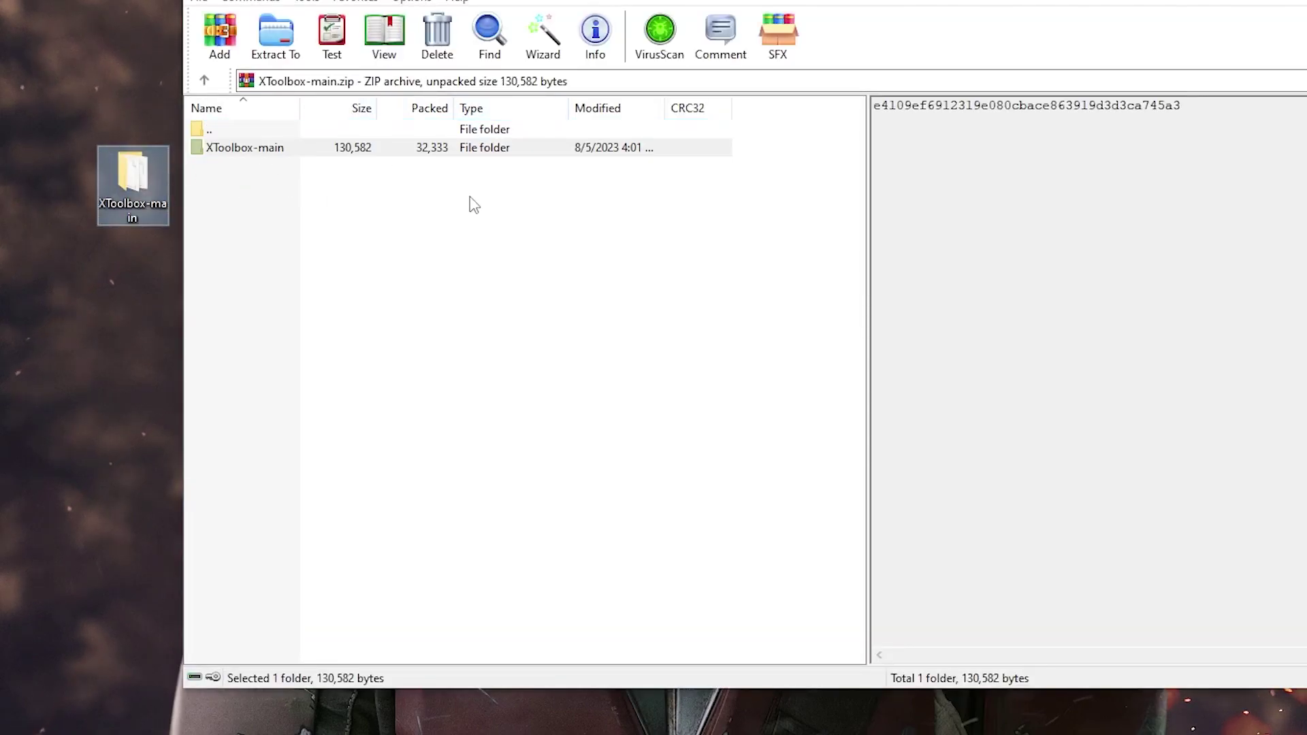
{"action": "key", "text": "alt+F4"}
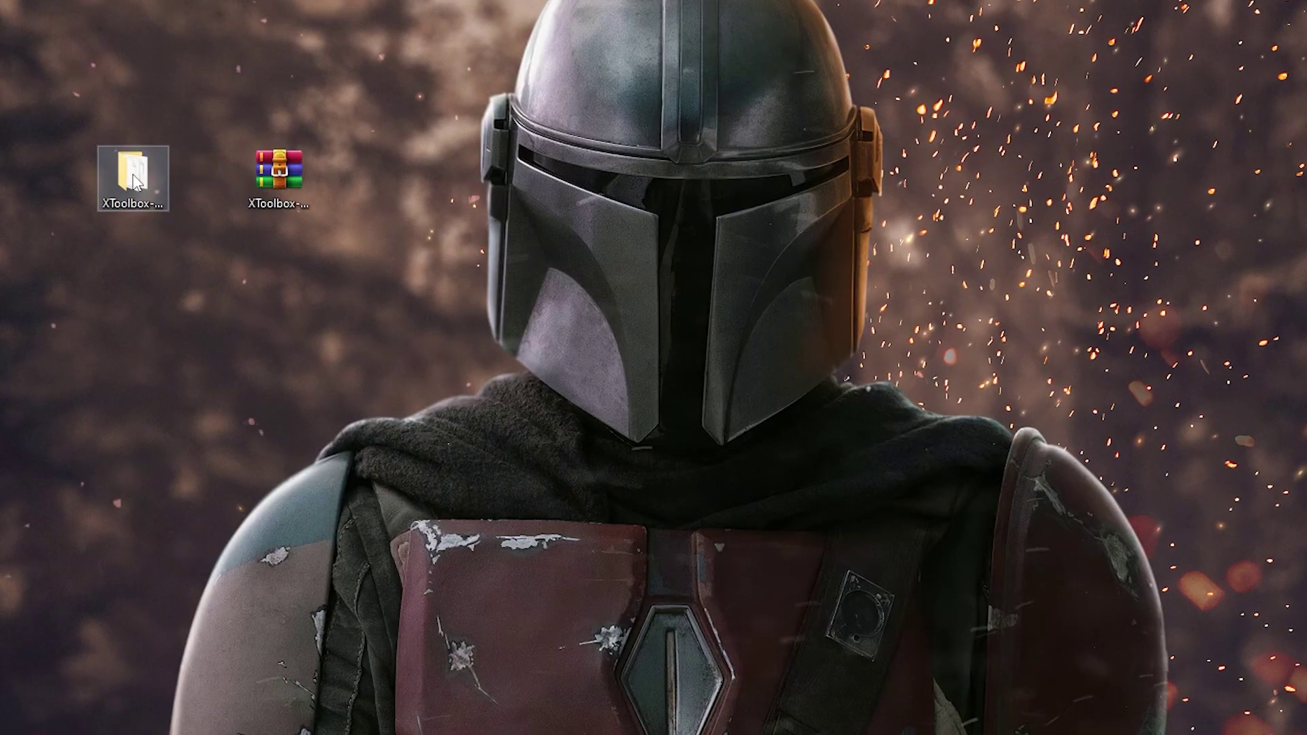
Step: Run win10debloater.bat from XToolbox-main\files as administrator, approving the UAC prompt
{"action": "double_click", "coordinate": [131, 180]}
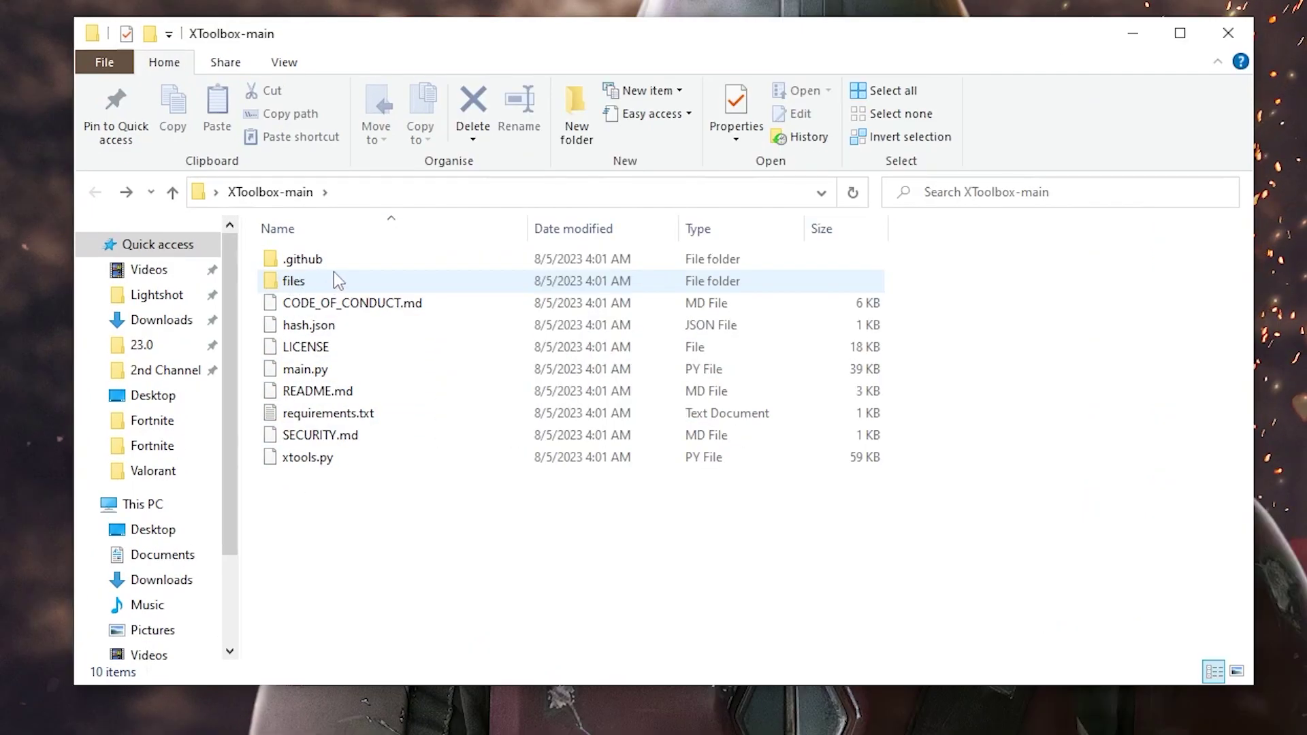
{"action": "double_click", "coordinate": [337, 279]}
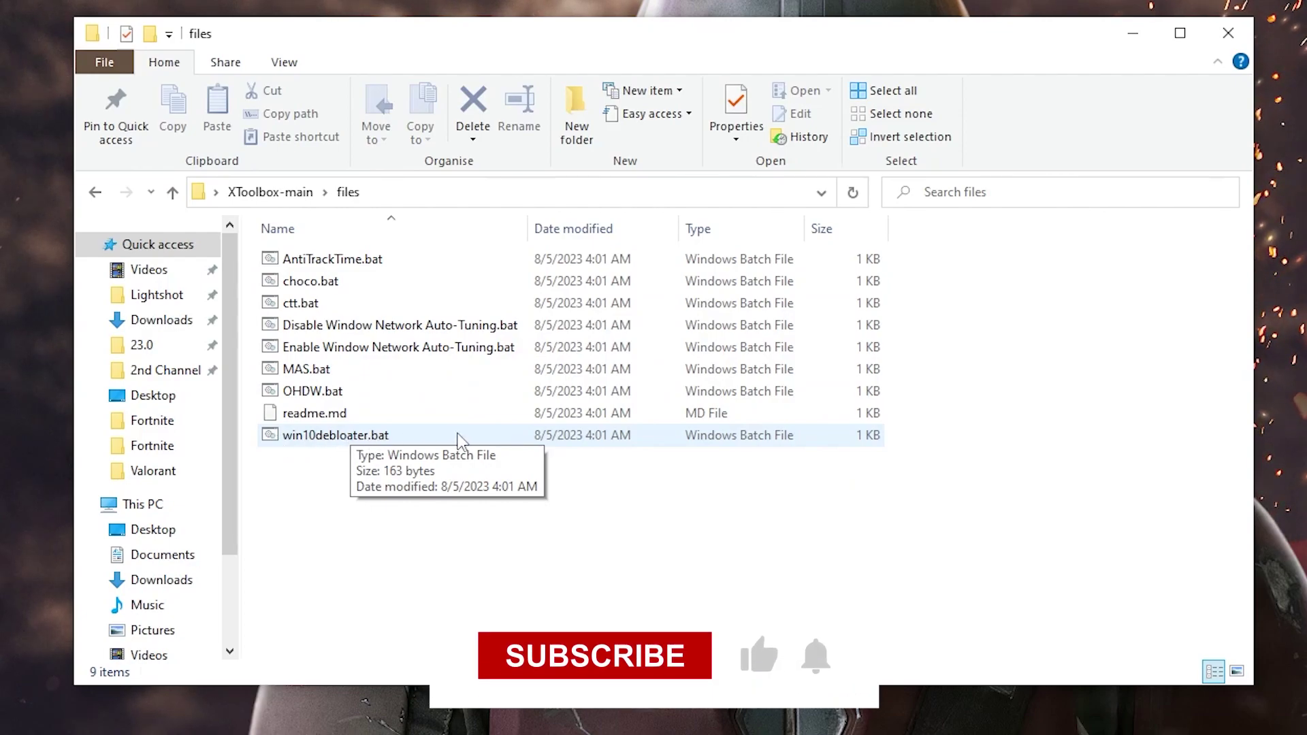
{"action": "right_click", "coordinate": [387, 435]}
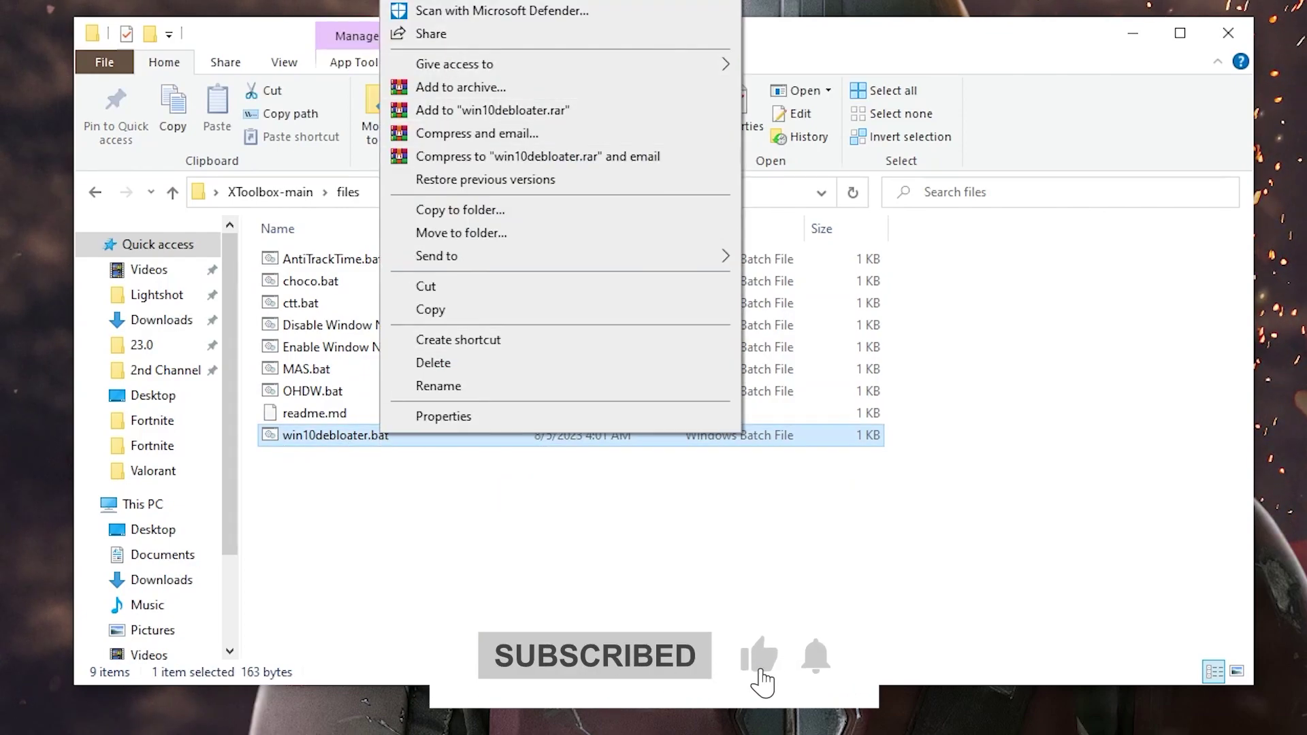
{"action": "left_click", "coordinate": [463, 1]}
{"action": "left_click", "coordinate": [557, 570]}
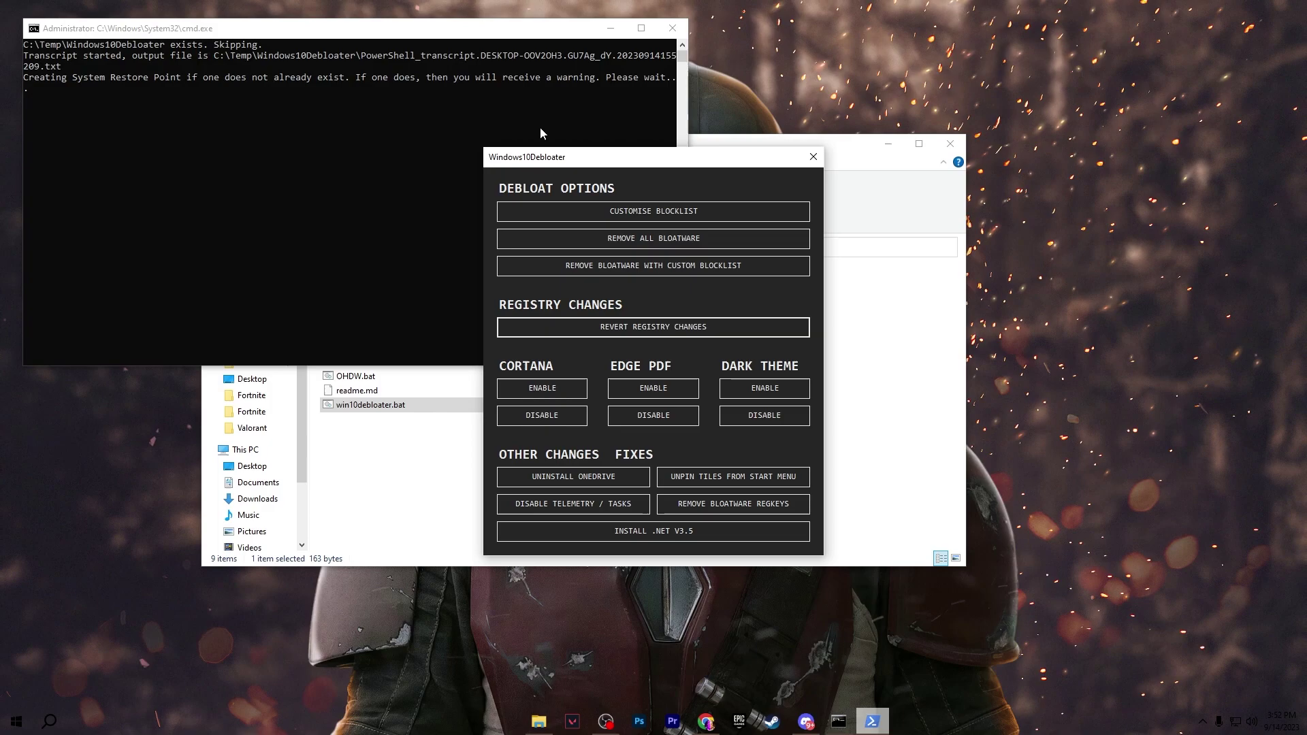
Step: Untick Microsoft.SkypeApp in the custom blocklist and save the lists to custom-lists.ps1
{"action": "left_click", "coordinate": [611, 28]}
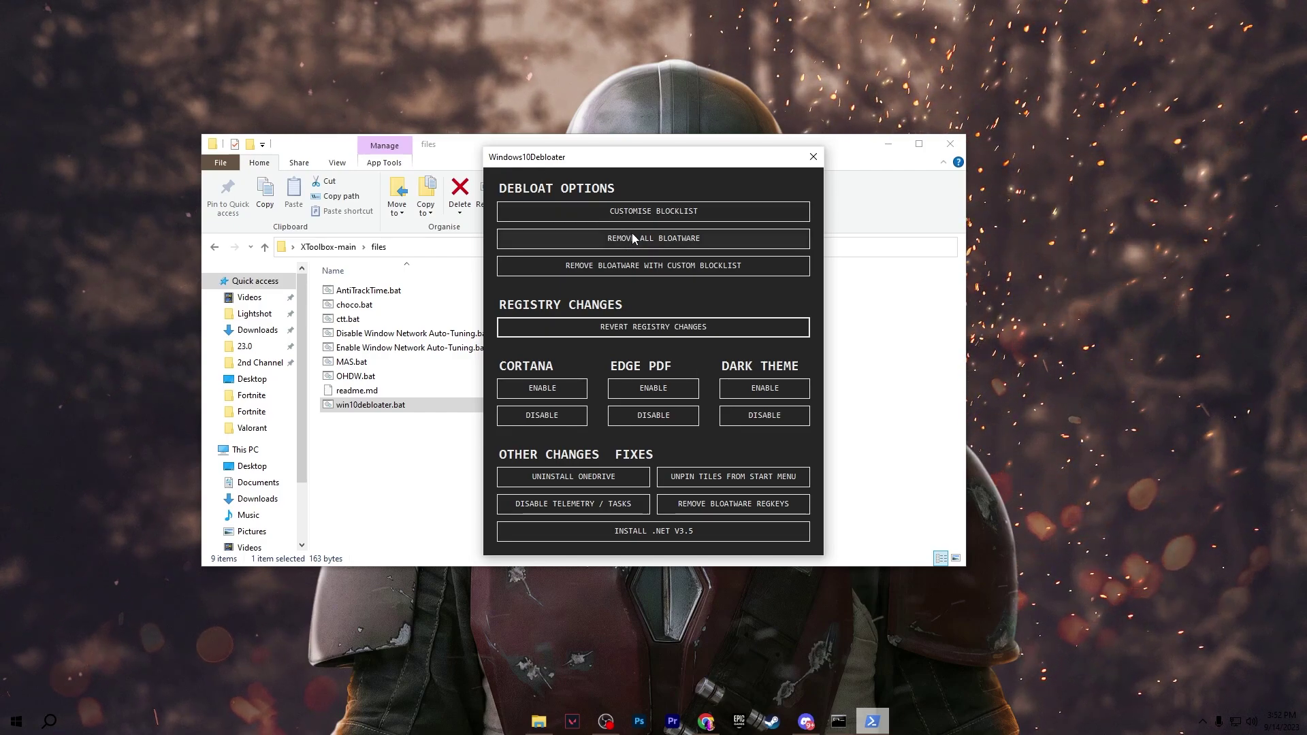
{"action": "left_click", "coordinate": [685, 213]}
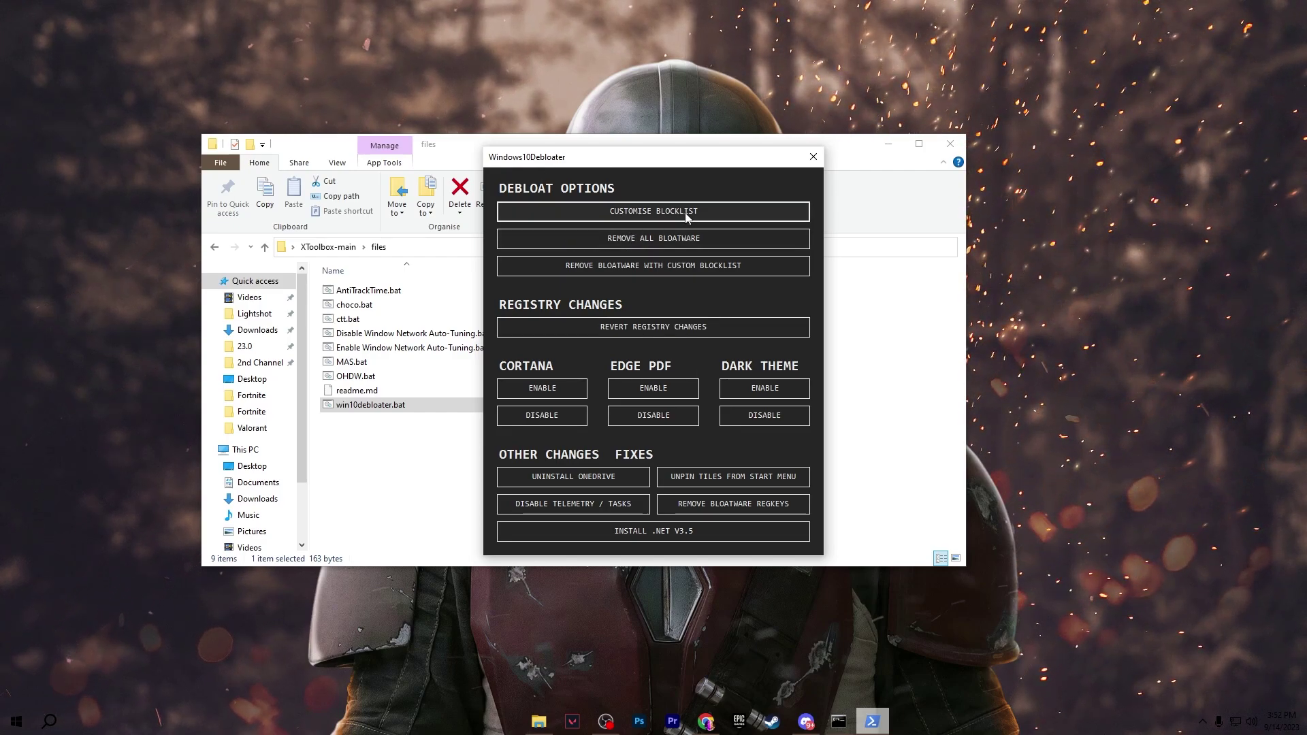
{"action": "scroll", "coordinate": [709, 272], "scroll_direction": "down", "scroll_amount": 10}
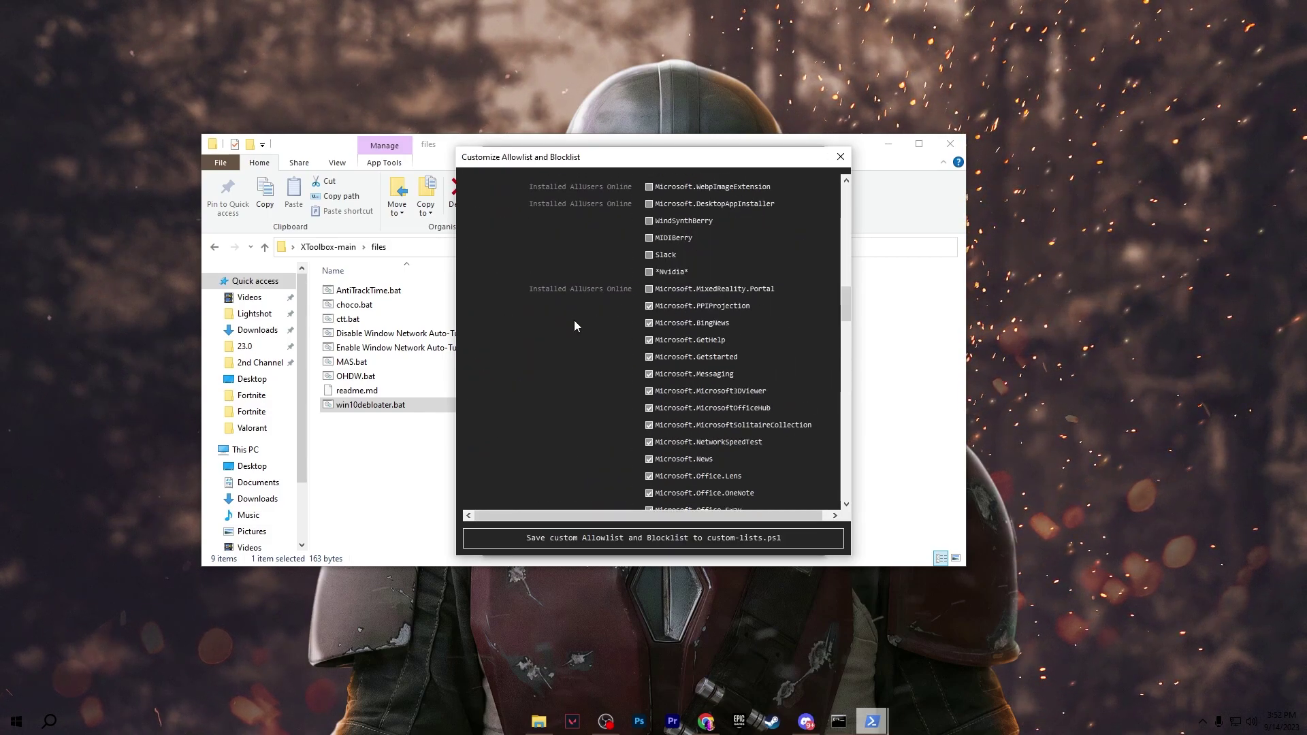
{"action": "scroll", "coordinate": [727, 330], "scroll_direction": "down", "scroll_amount": 8}
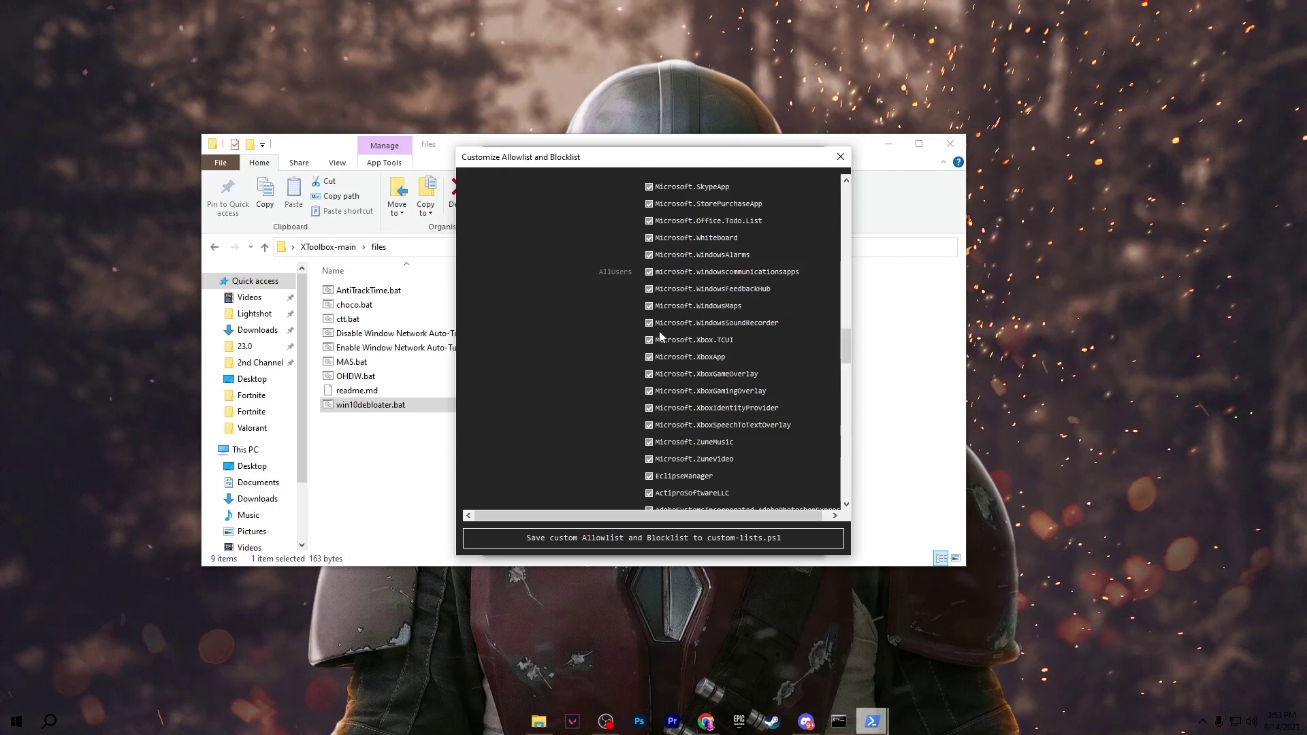
{"action": "scroll", "coordinate": [771, 364], "scroll_direction": "up", "scroll_amount": 5}
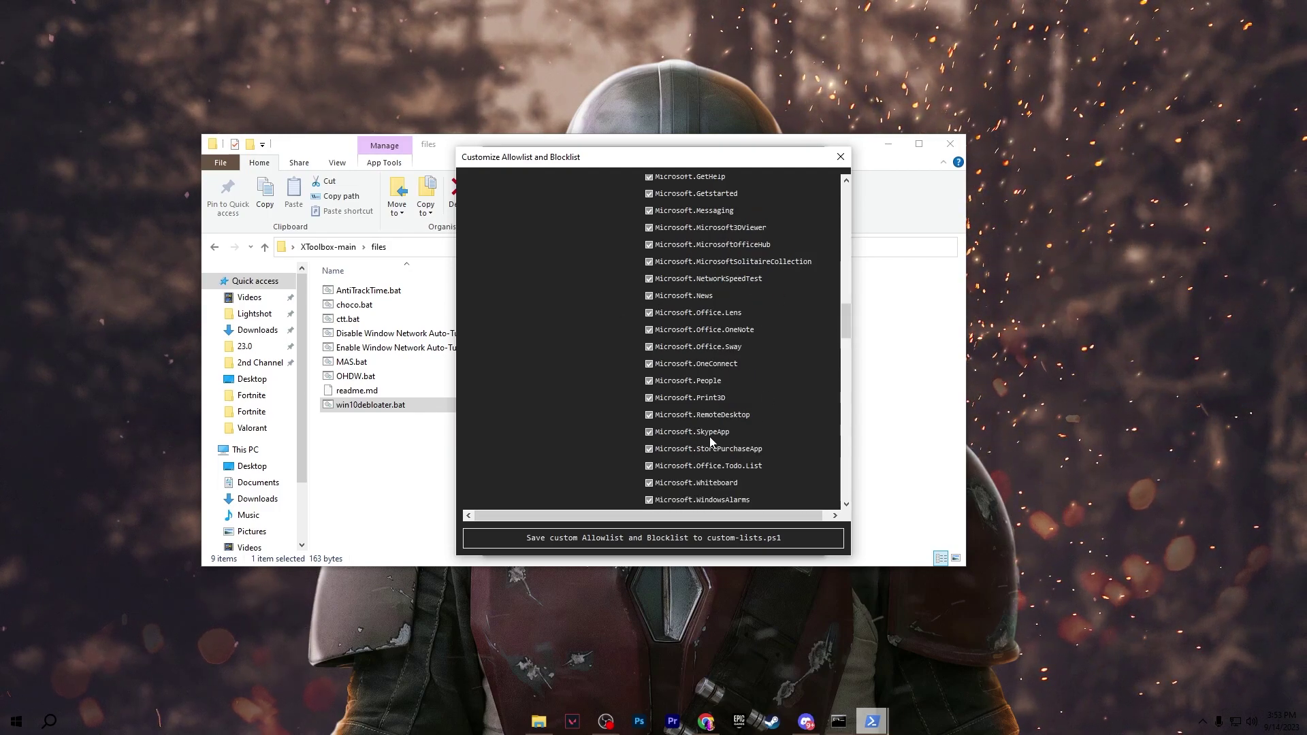
{"action": "left_click", "coordinate": [651, 433]}
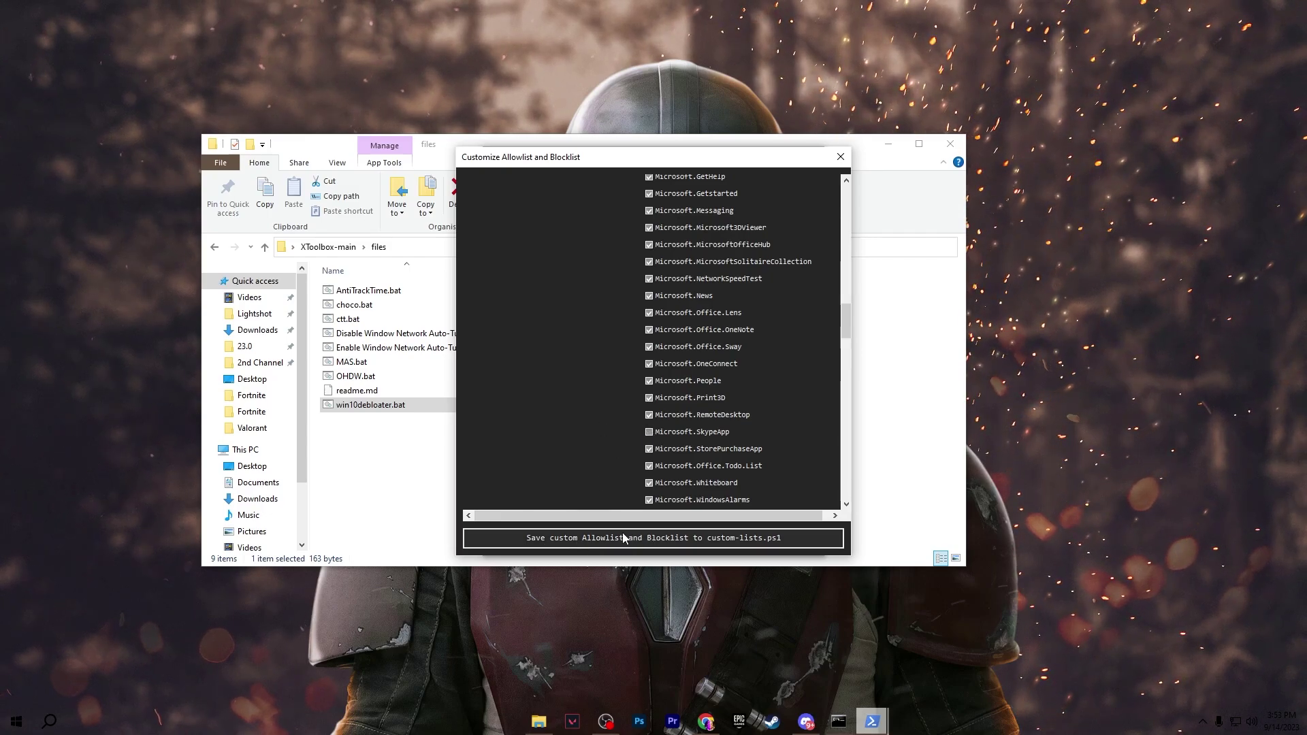
{"action": "left_click", "coordinate": [678, 542]}
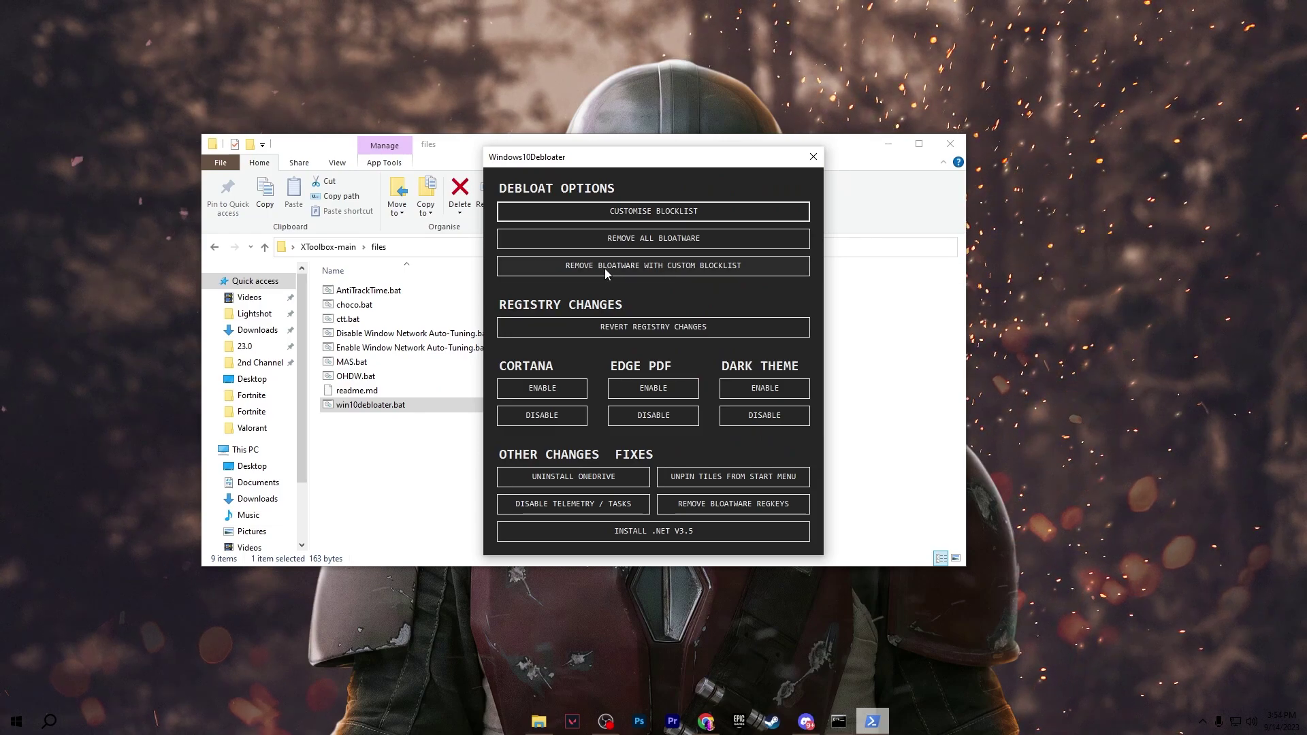
Step: Remove bloatware with the custom blocklist until the console shows 'Bloatware removed!'
{"action": "left_click", "coordinate": [743, 267]}
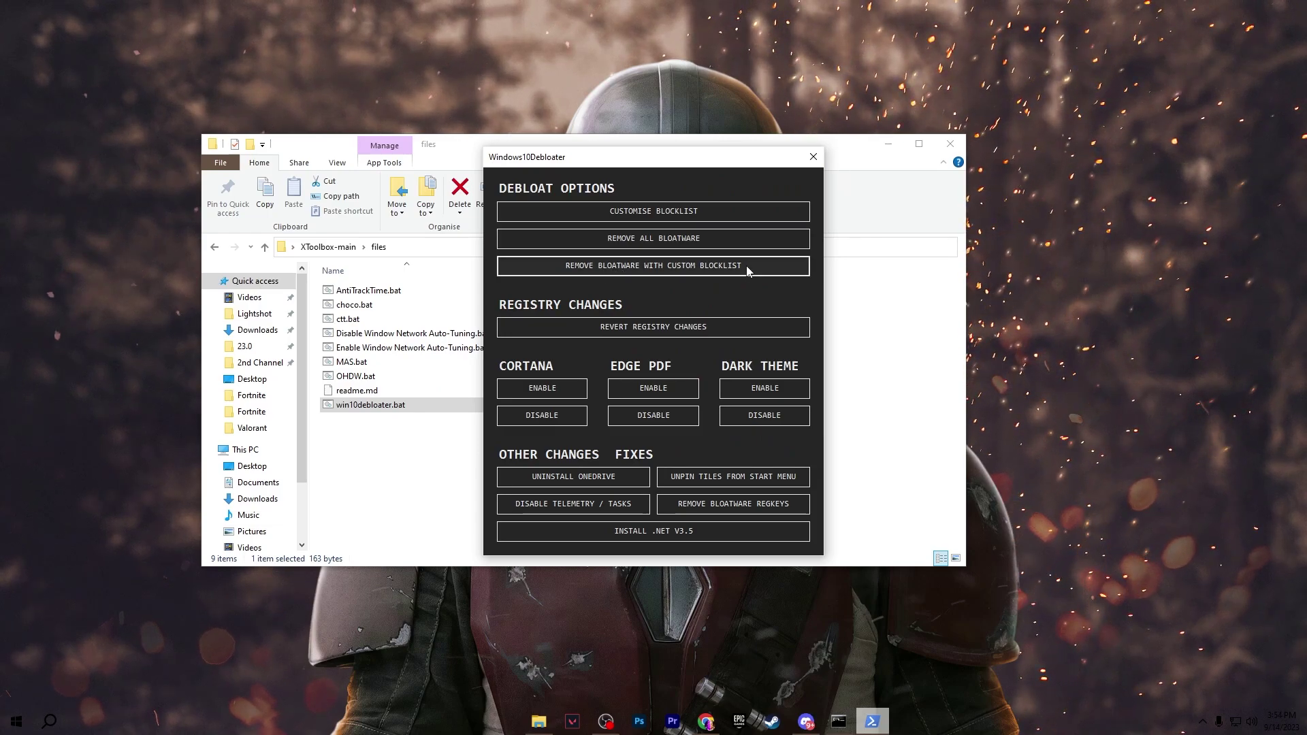
{"action": "left_click", "coordinate": [842, 712]}
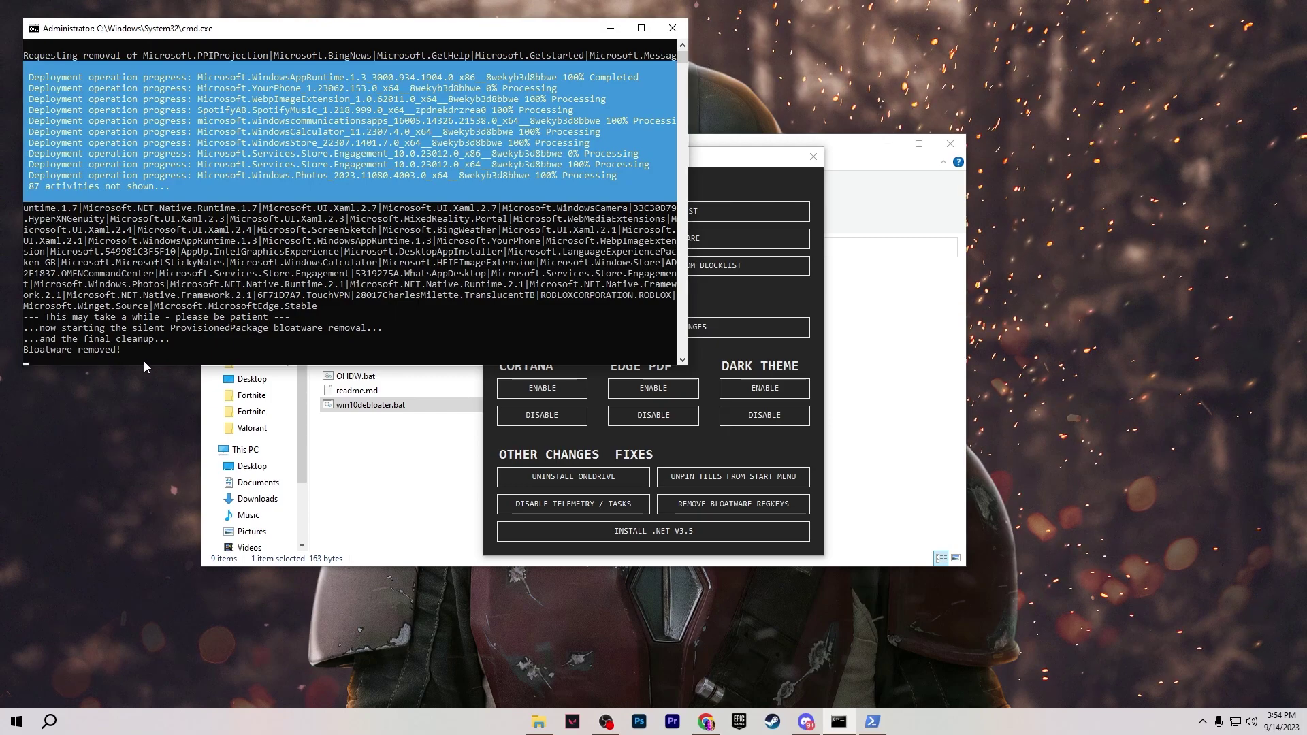
{"action": "left_click", "coordinate": [761, 183]}
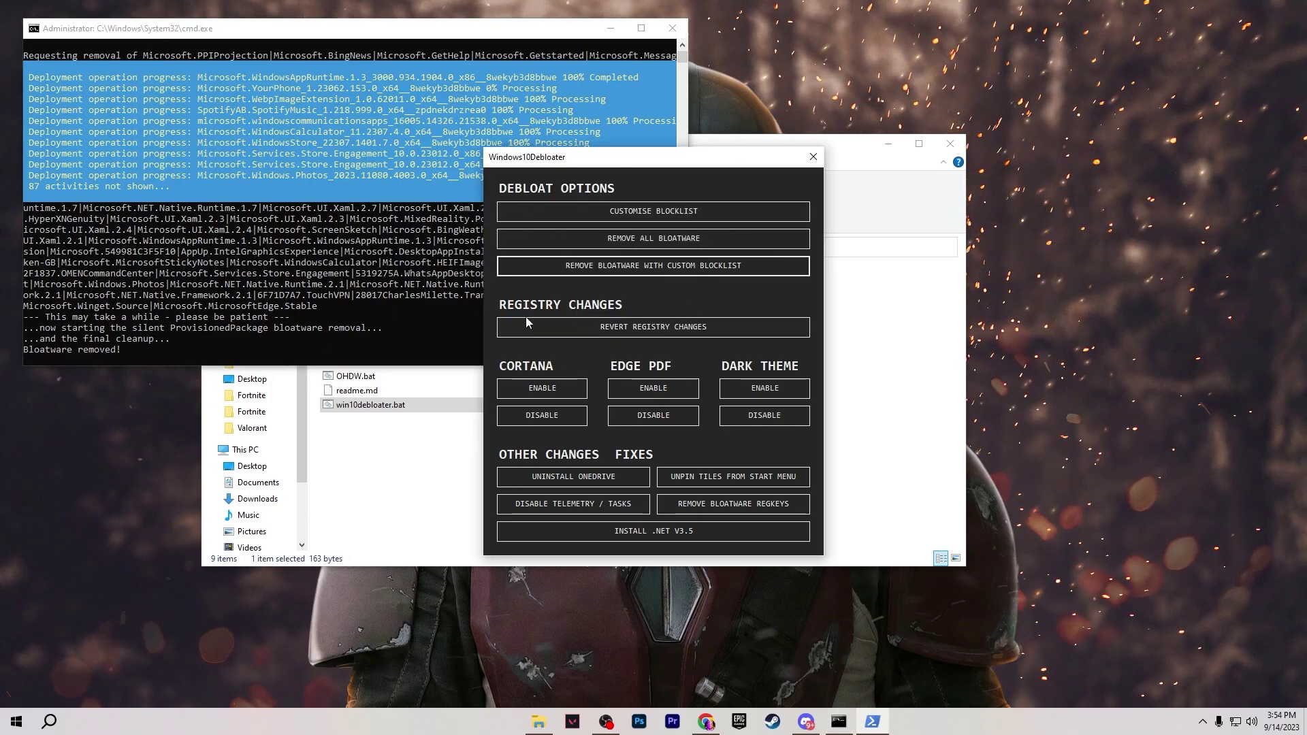
Step: Revert the registry changes until the console reports 'Done reverting changes!'
{"action": "left_click", "coordinate": [664, 327]}
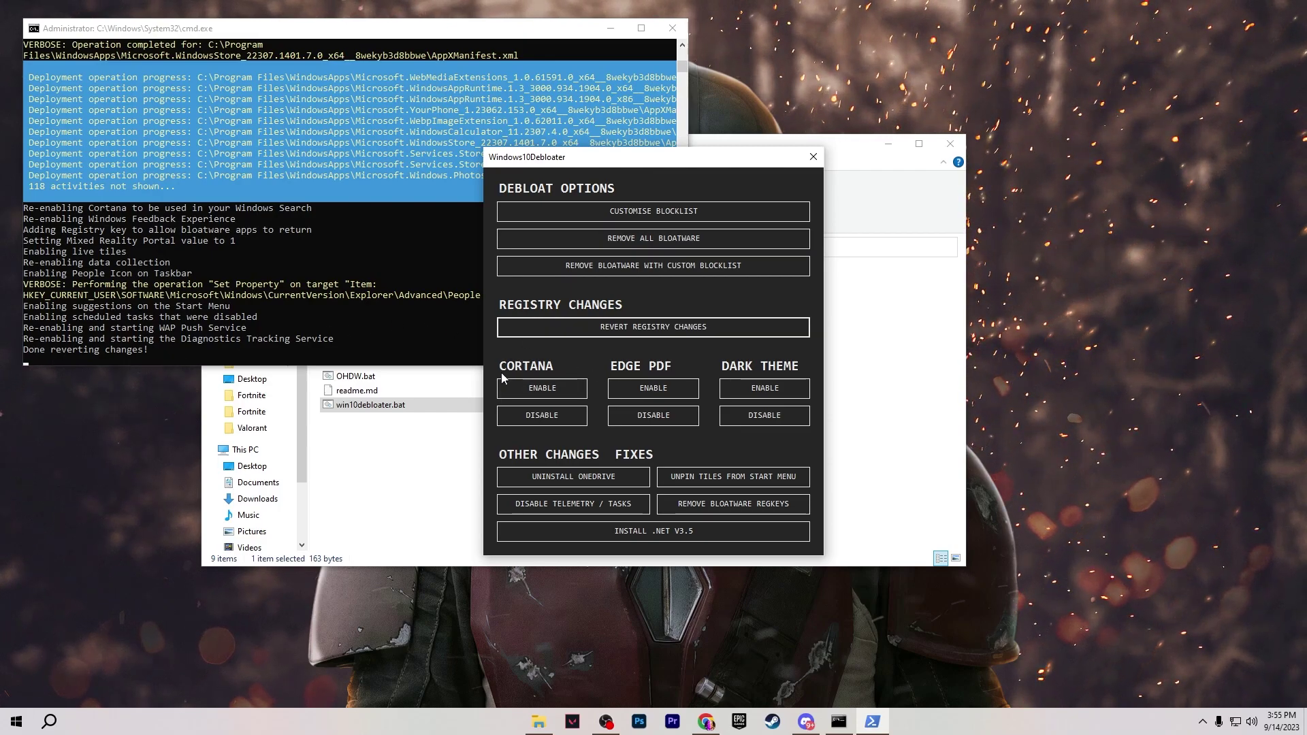
Step: Disable Cortana and Edge as default PDF viewer, and uninstall OneDrive
{"action": "left_click", "coordinate": [548, 421]}
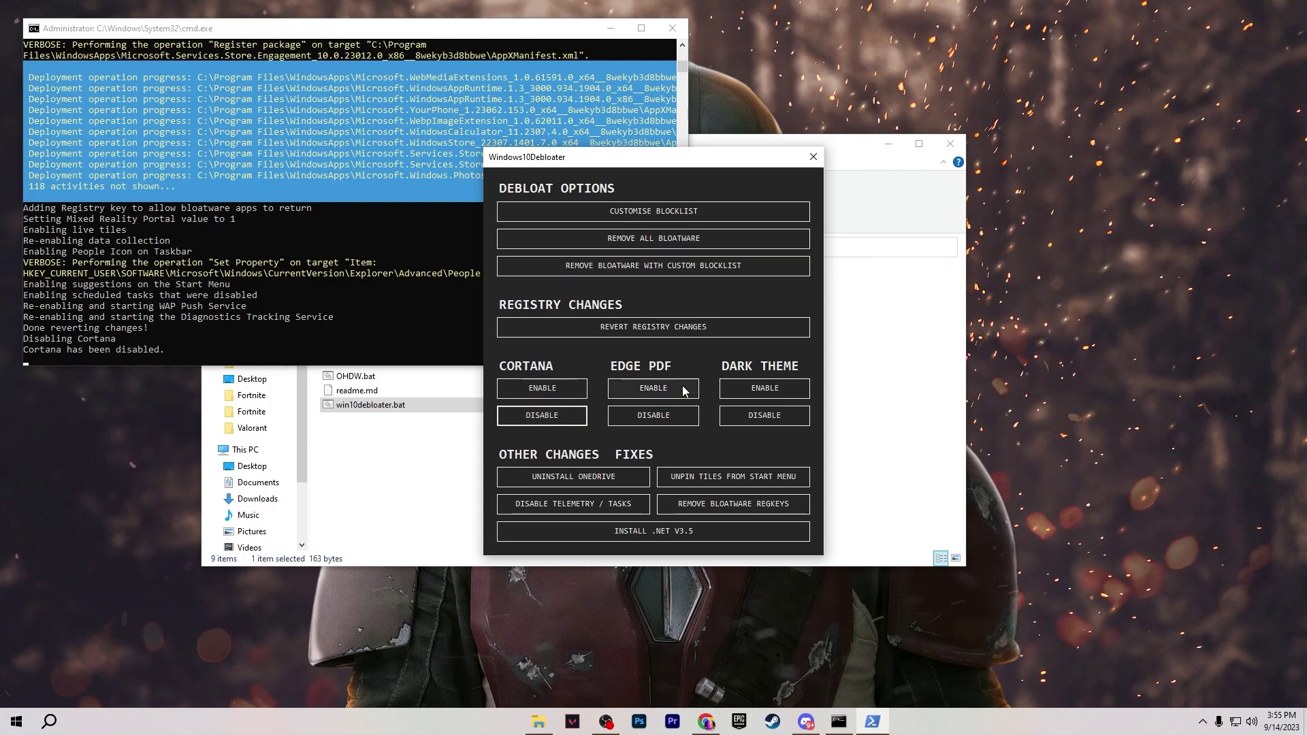
{"action": "left_click", "coordinate": [646, 416]}
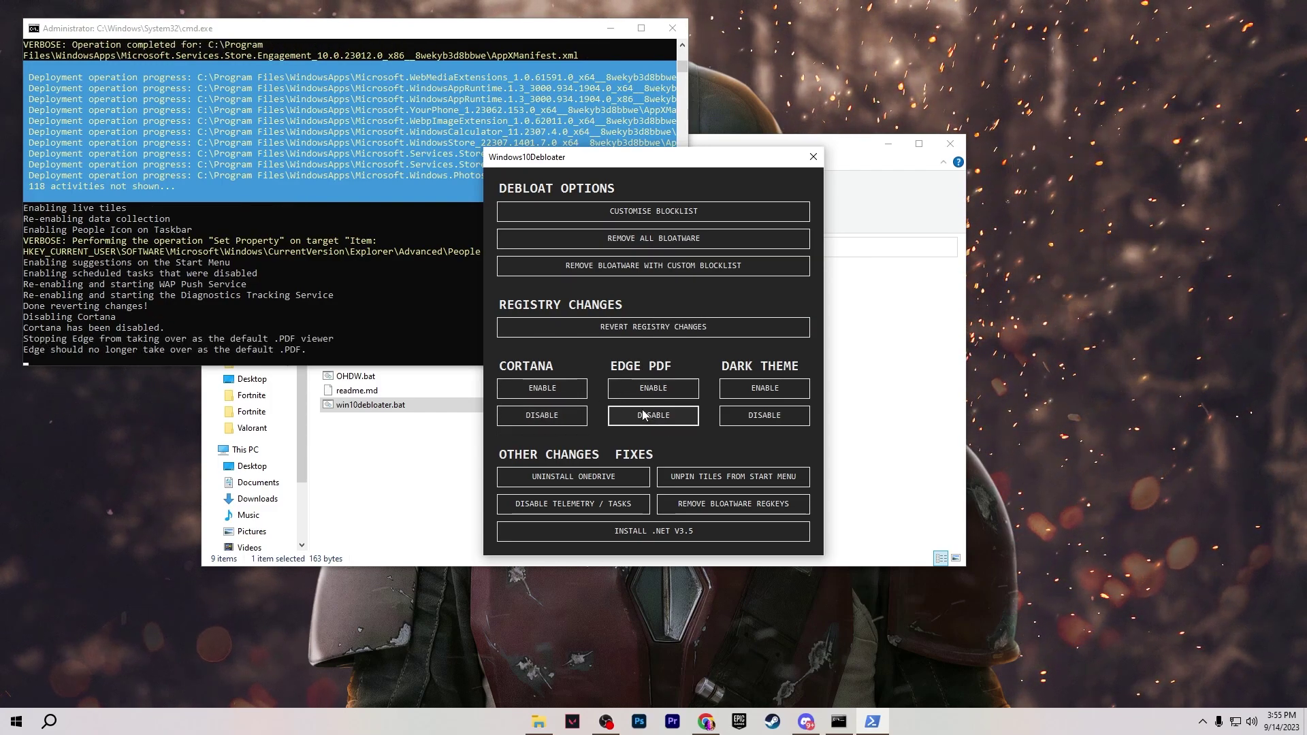
{"action": "left_click", "coordinate": [537, 483]}
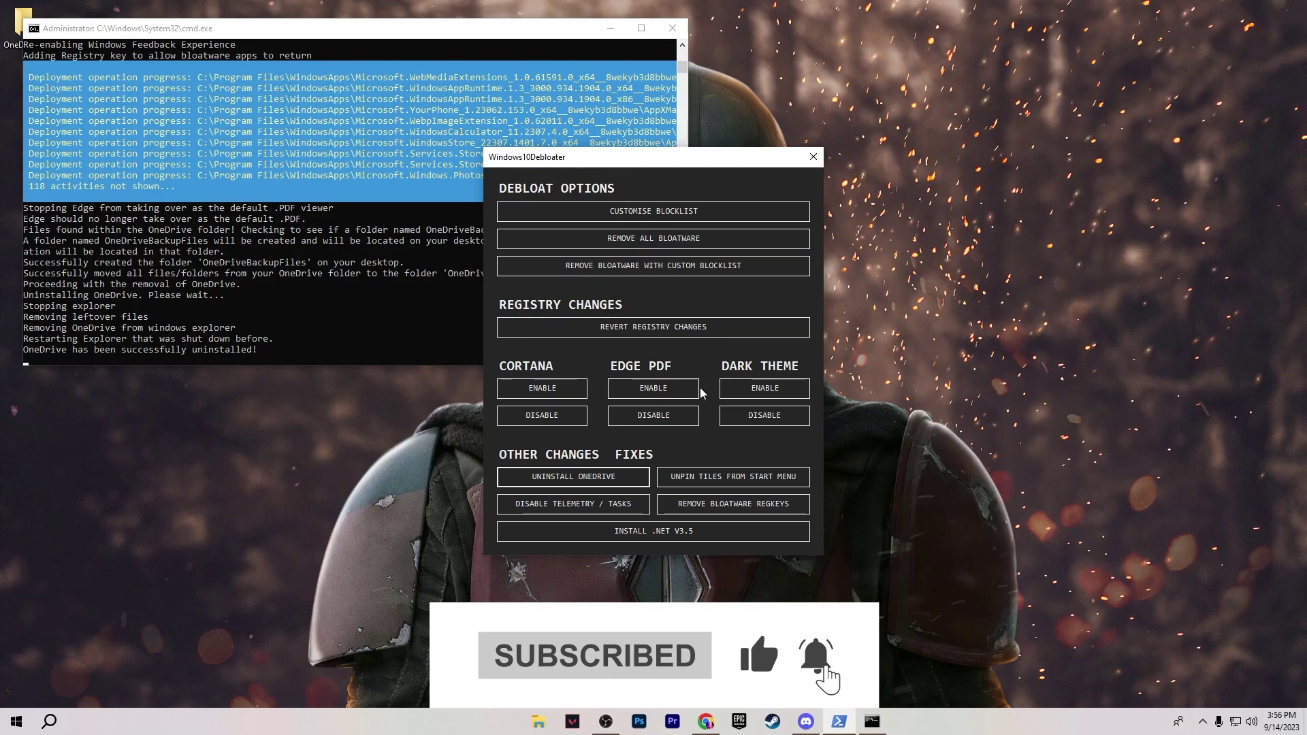
Step: Disable telemetry and scheduled tasks, remove bloatware registry keys, and close Windows10Debloater
{"action": "left_click", "coordinate": [534, 510]}
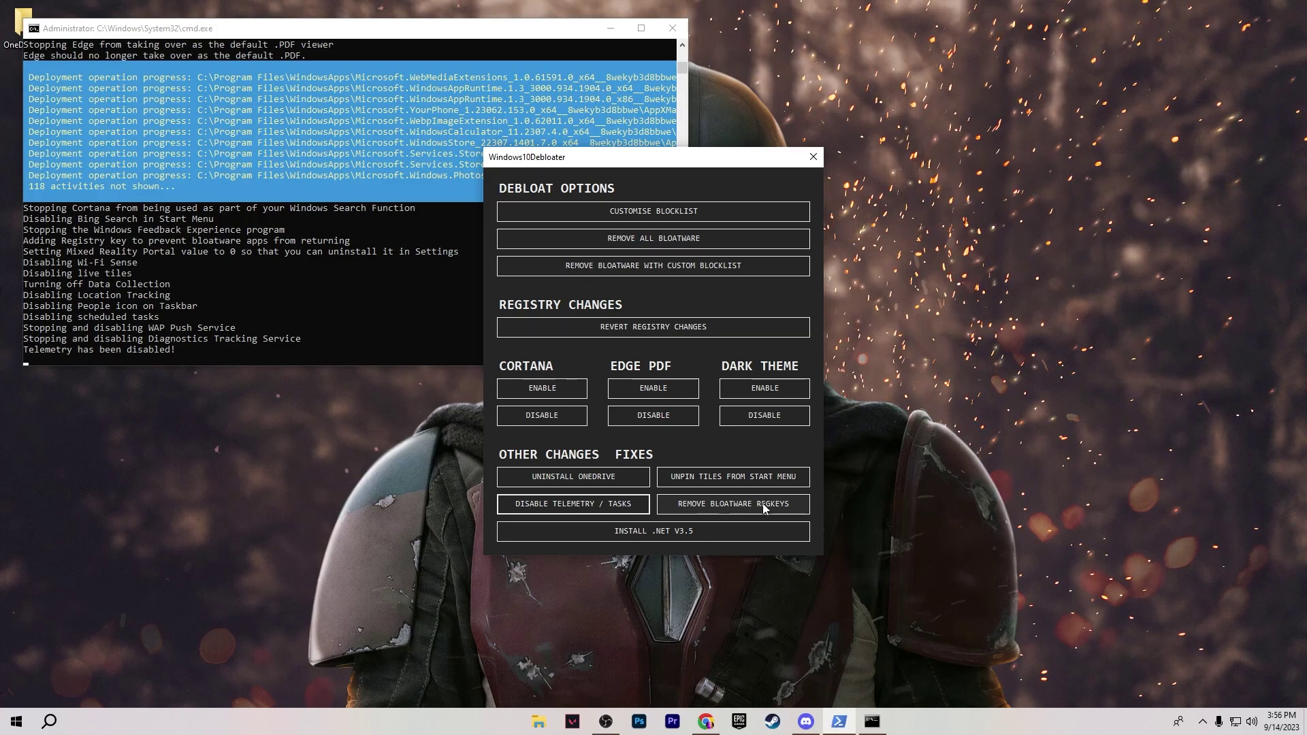
{"action": "left_click", "coordinate": [719, 504]}
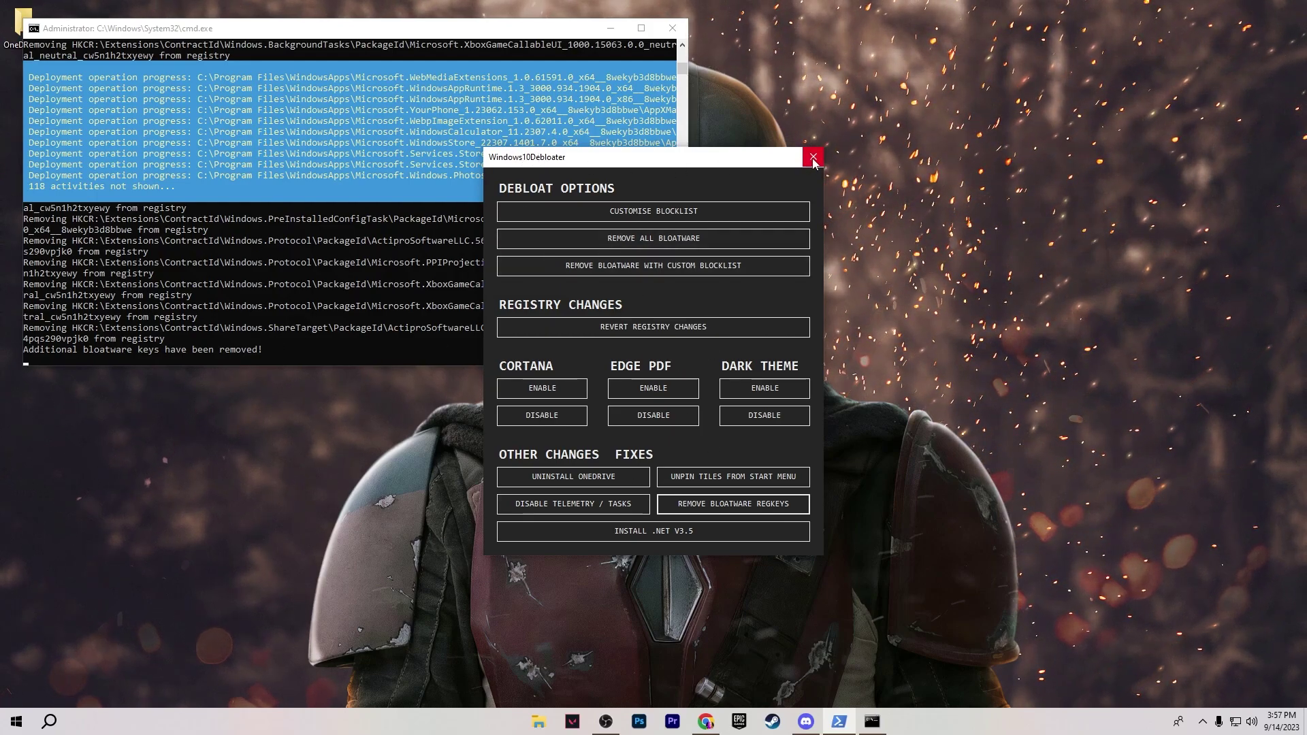
{"action": "left_click", "coordinate": [813, 157]}
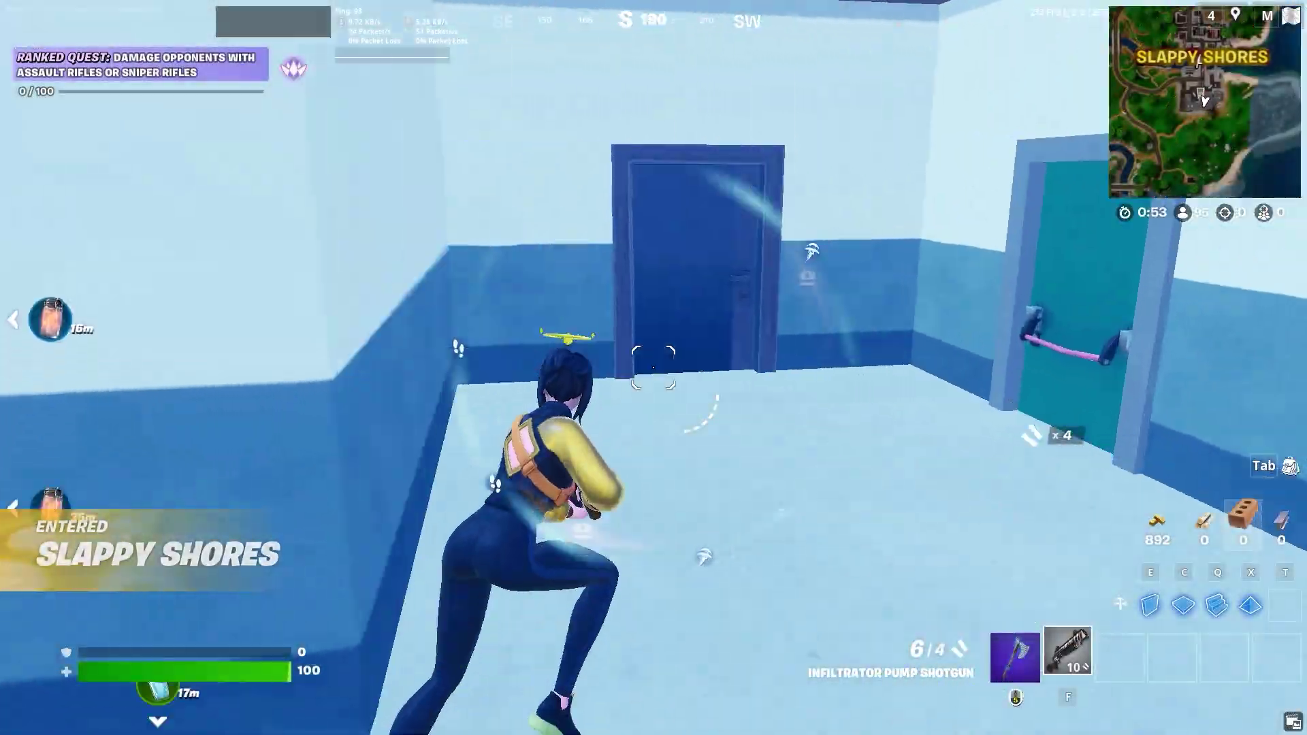
Step: Run onto the balcony, pick up the ammo and pistol, and return to the shotgun
{"action": "key", "text": "w"}
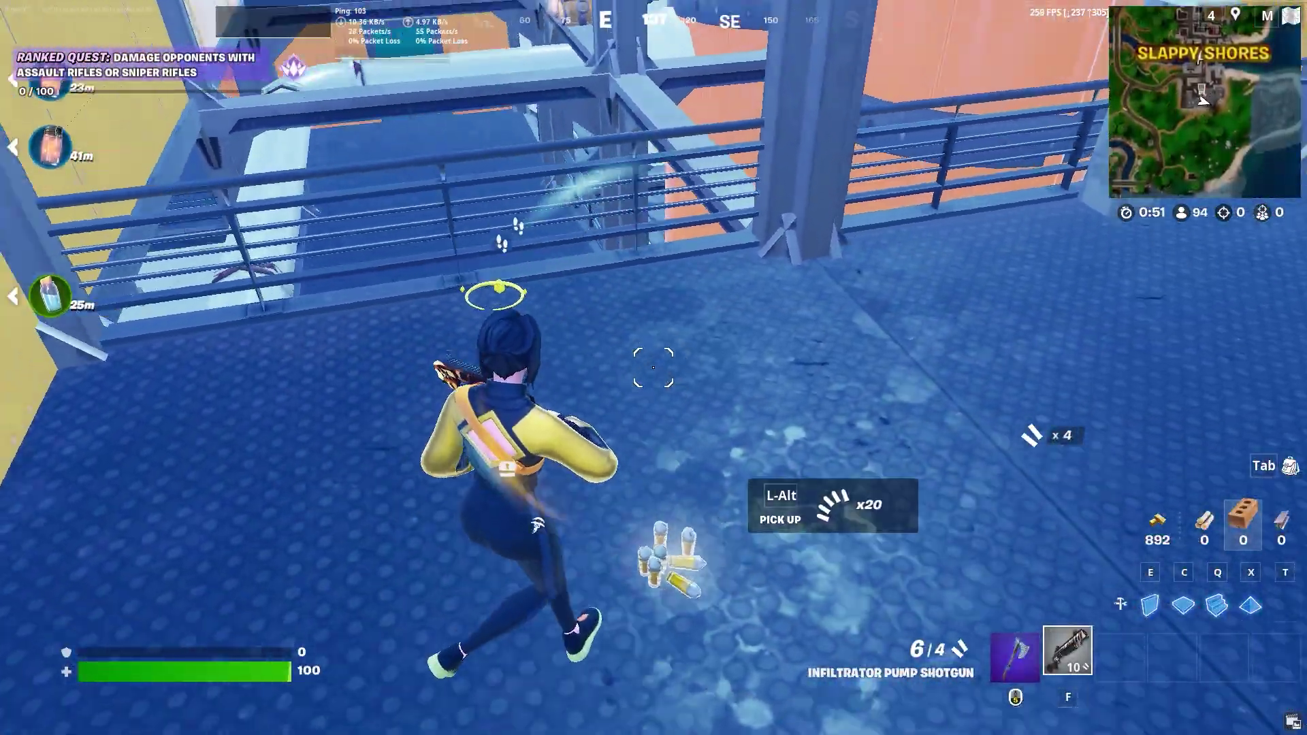
{"action": "key", "text": "w"}
{"action": "key", "text": "3"}
{"action": "key", "text": "2"}
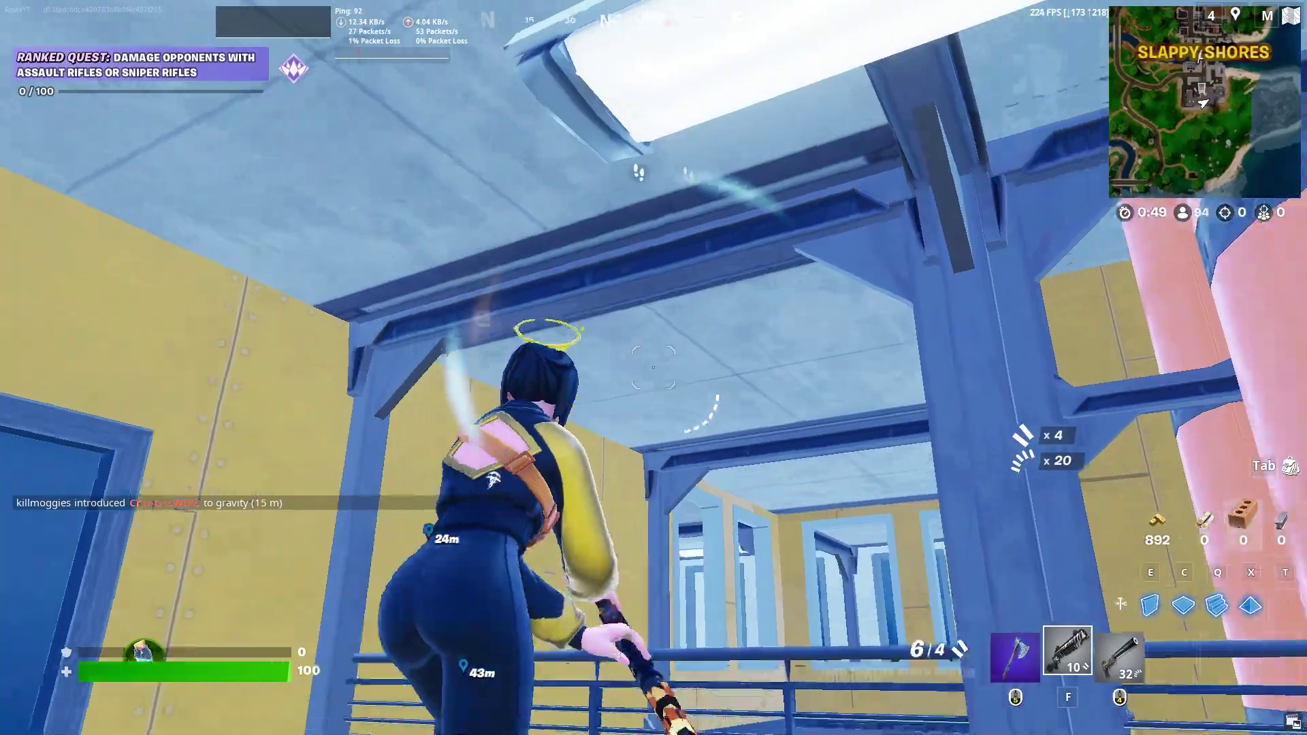
Step: Drop to the lower deck, climb the stairs and shotgun the nearby enemy
{"action": "key", "text": "w"}
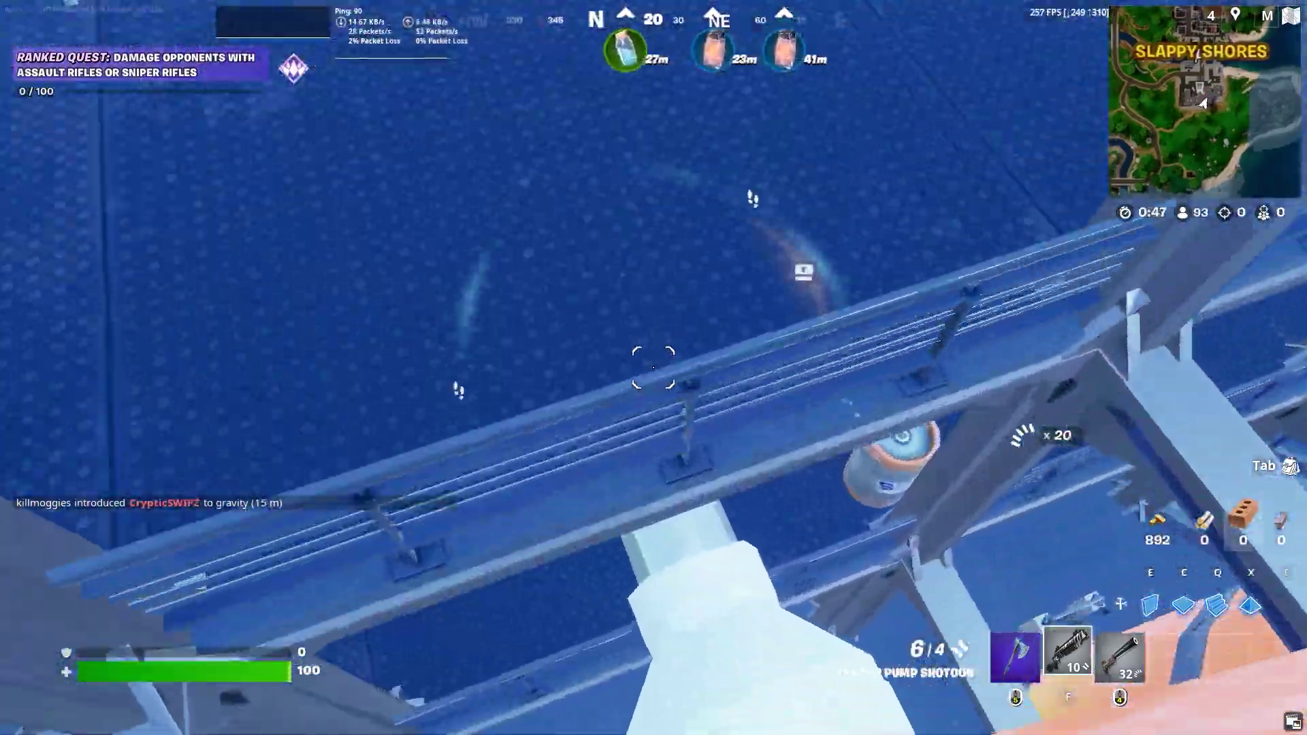
{"action": "key", "text": "w"}
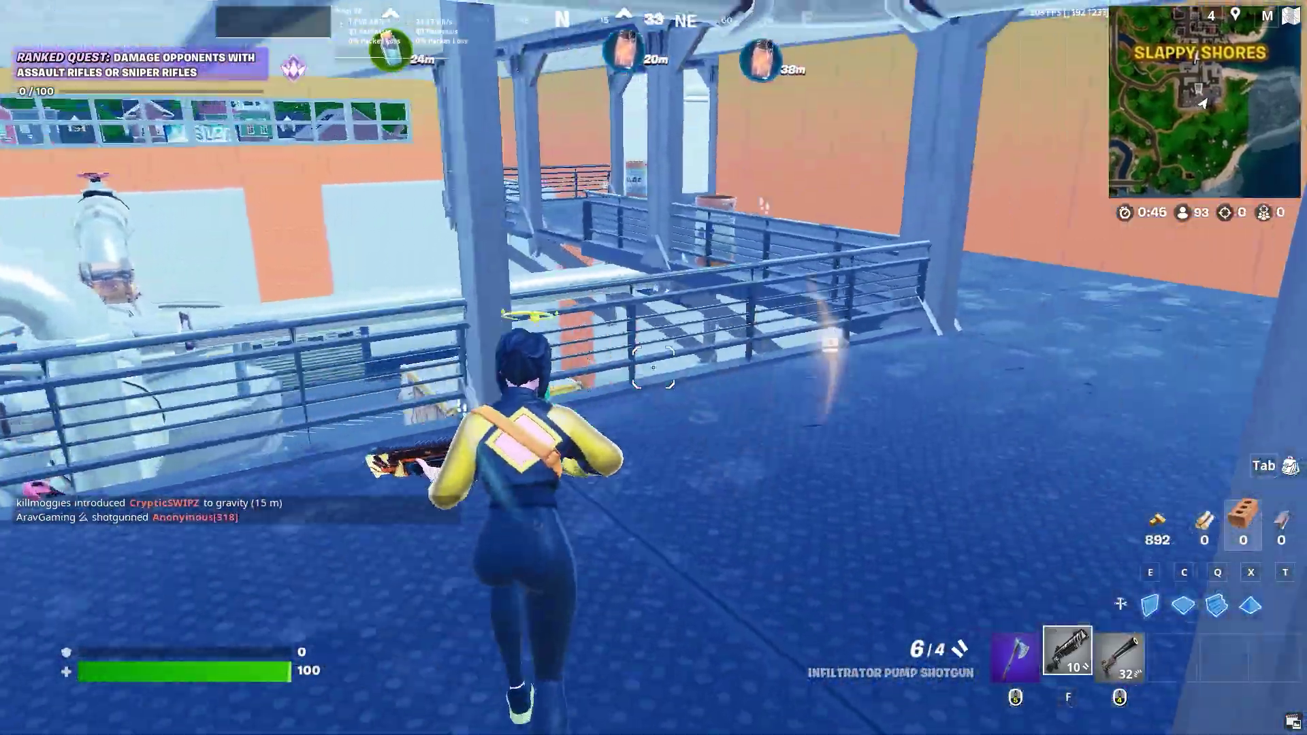
{"action": "key", "text": "w"}
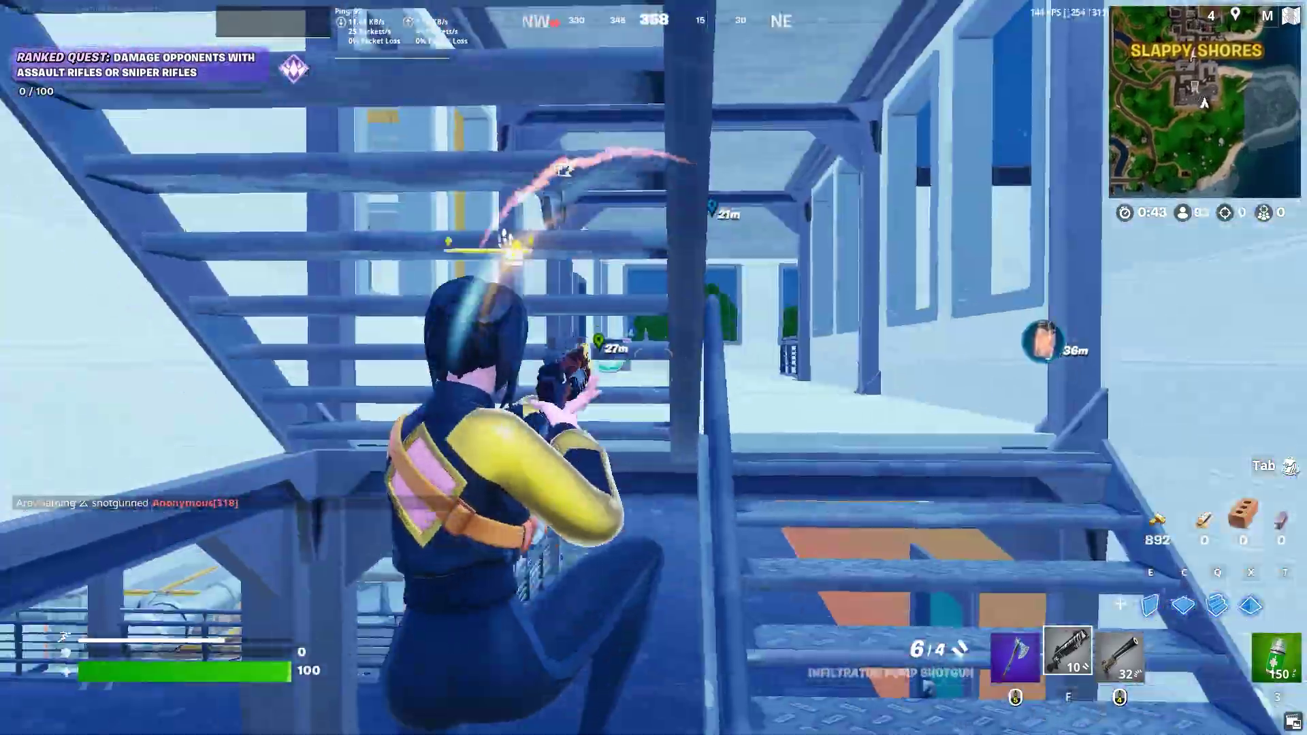
{"action": "left_click", "coordinate": [654, 368]}
{"action": "key", "text": "4"}
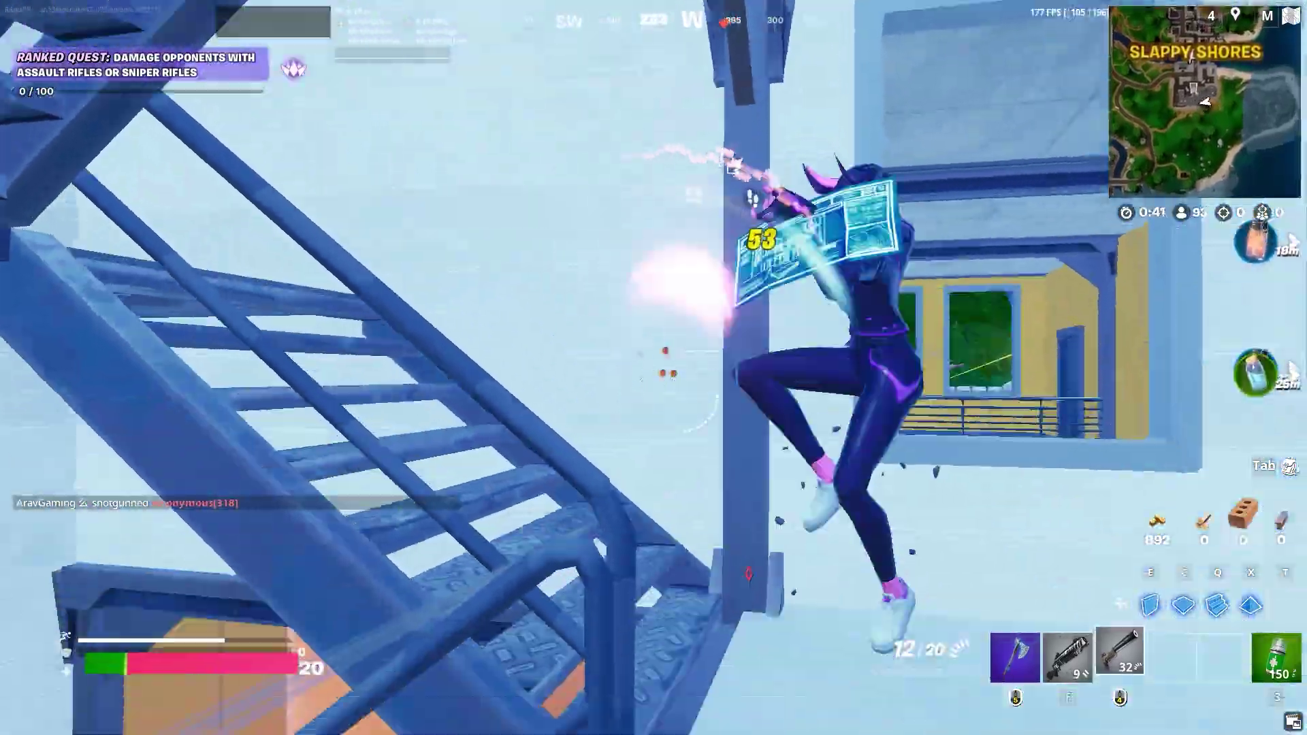